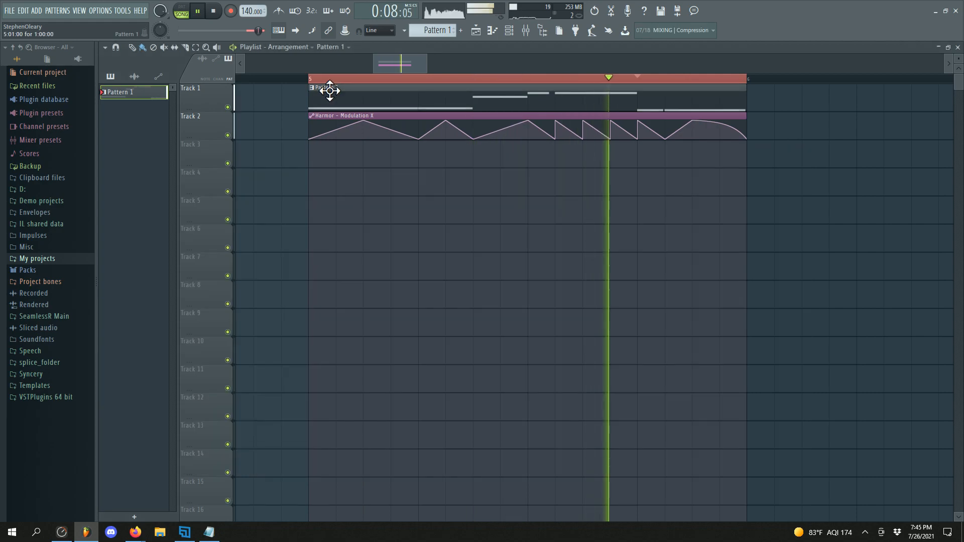
# Step: Open the Harmor pattern's notes and transpose all of them together so the opening notes sit on E2
pyautogui.hotkey('ctrl', 'a')
pyautogui.moveTo(176, 227); pyautogui.dragTo(165, 190)
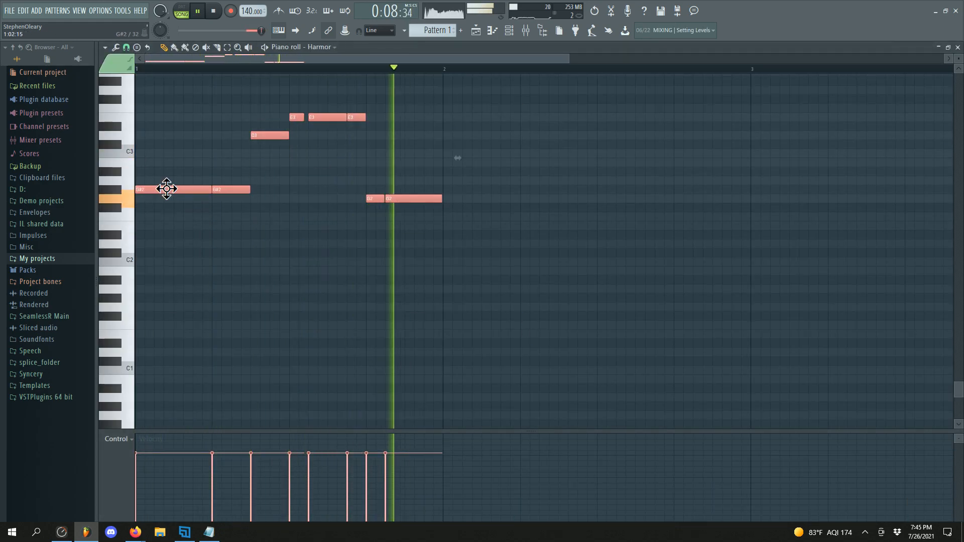
pyautogui.scroll(2, 218, 280)
pyautogui.moveTo(165, 245)
pyautogui.mouseDown()
pyautogui.moveTo(168, 207)
pyautogui.moveTo(175, 309)
pyautogui.moveTo(168, 253)
pyautogui.mouseUp()
pyautogui.scroll(-1, 176, 192)
# Step: Open the existing Harmor channel's plugin window with playback stopped and review its advanced settings
pyautogui.press('F6')
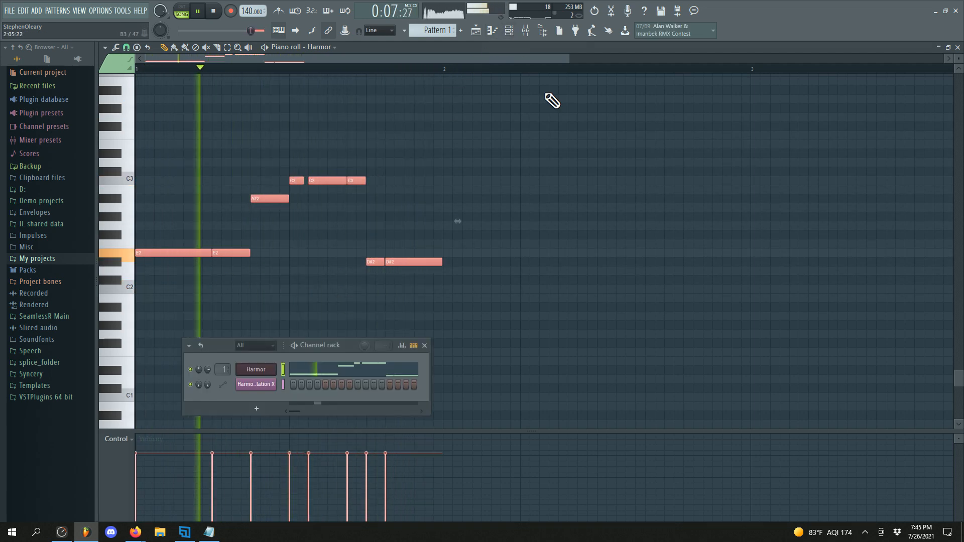
pyautogui.click(256, 370)
pyautogui.press('space')
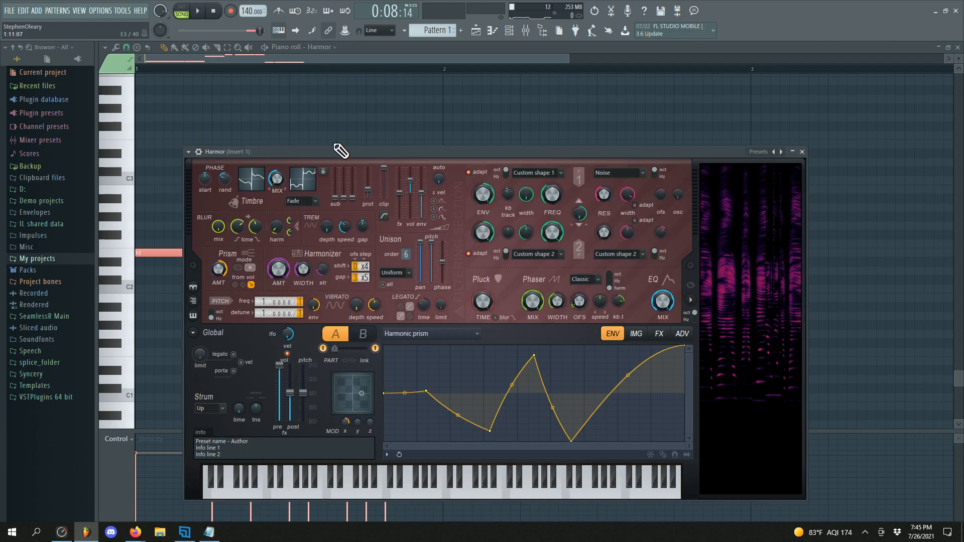
pyautogui.moveTo(335, 150); pyautogui.dragTo(326, 89)
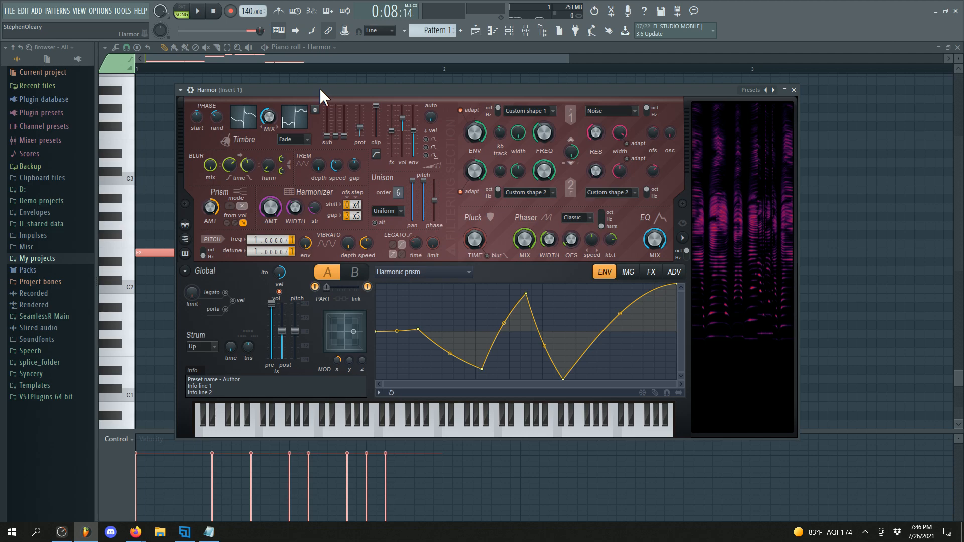
pyautogui.click(675, 273)
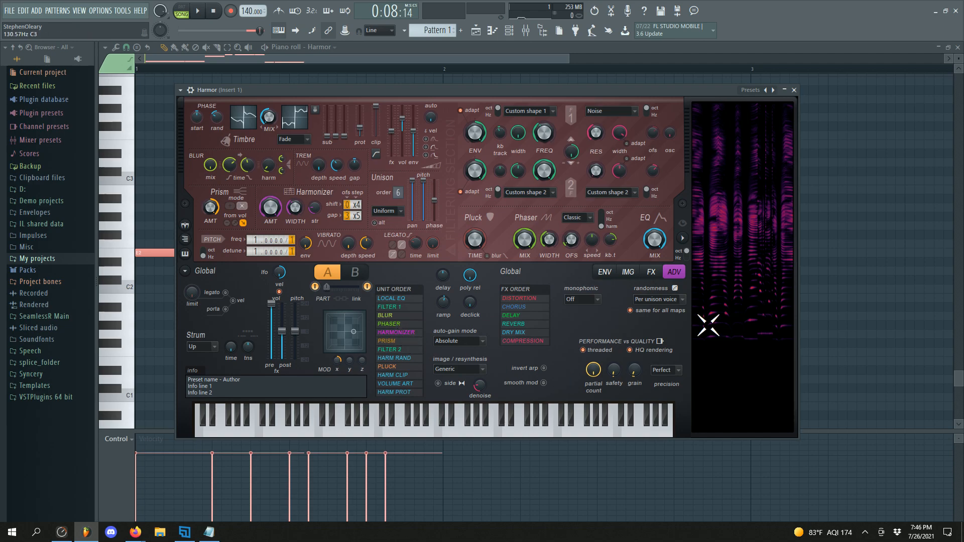
pyautogui.click(606, 272)
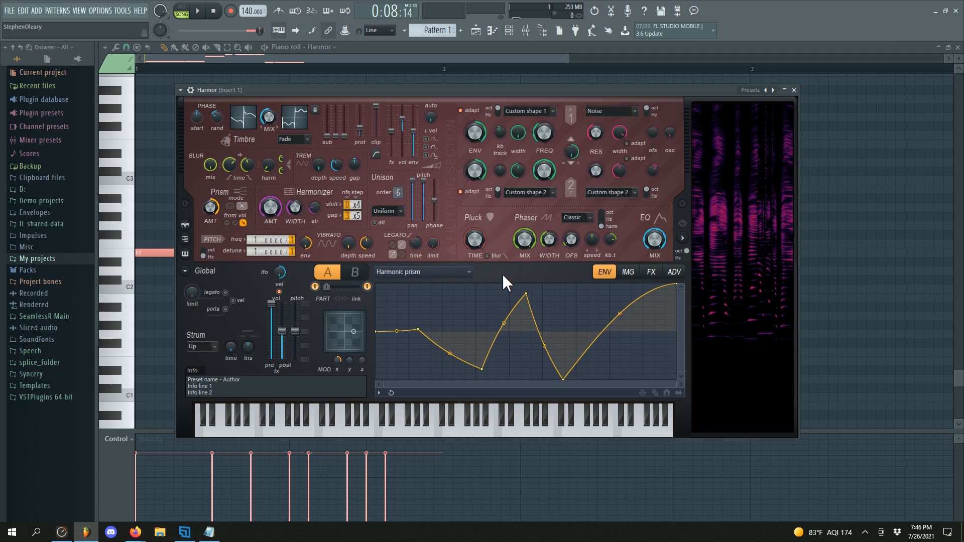
# Step: Add a second Harmor instrument to the project and show its spectral display
pyautogui.press('F8')
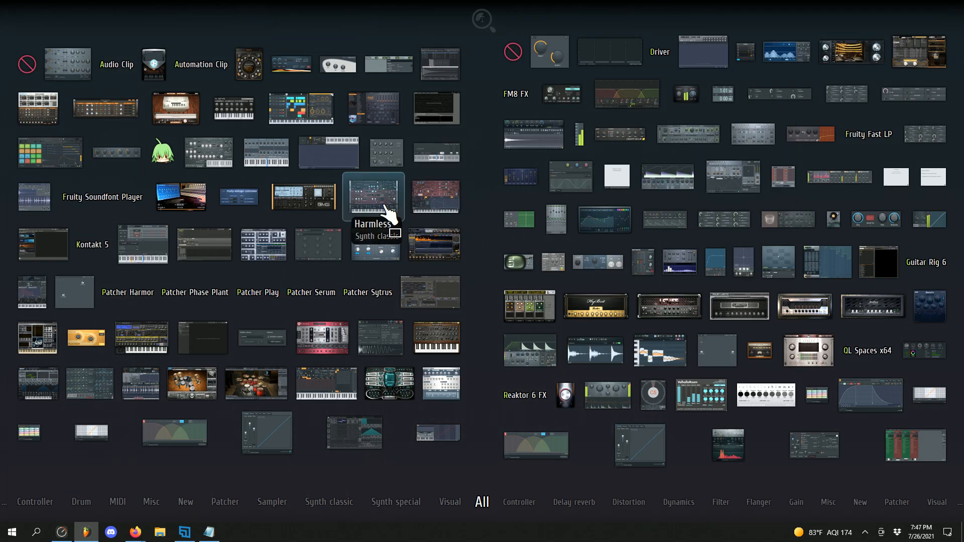
pyautogui.click(444, 207)
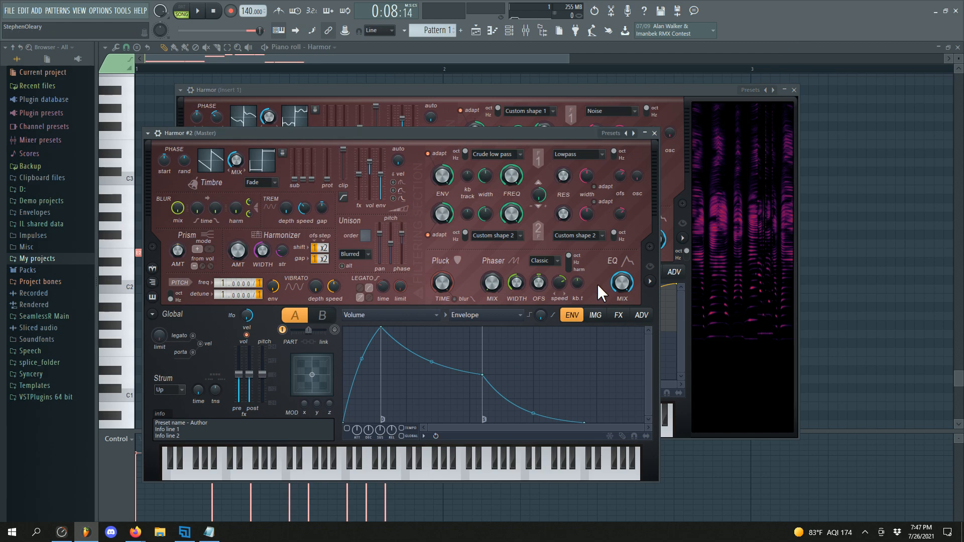
pyautogui.click(653, 282)
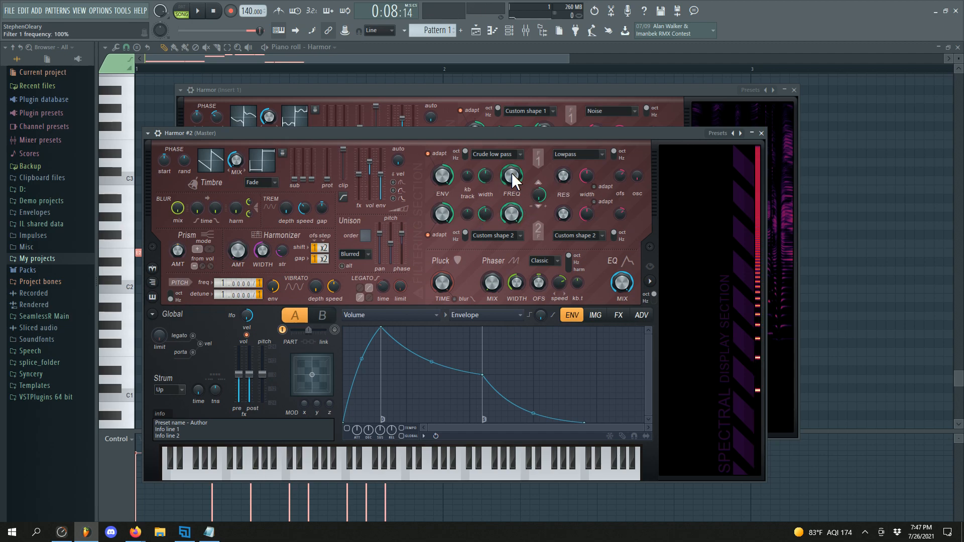
# Step: Set filter 1 to Custom shape 1, draw a two-peak curve with zero ends and a zero midpoint, and sweep the filter
pyautogui.click(509, 158)
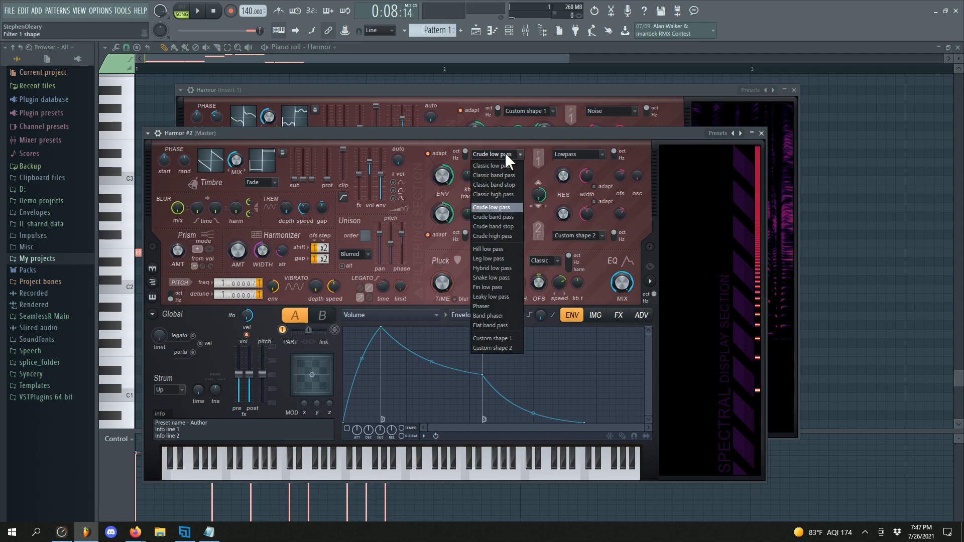
pyautogui.click(509, 346)
pyautogui.moveTo(343, 328); pyautogui.dragTo(328, 451)
pyautogui.rightClick(434, 329)
pyautogui.rightClick(494, 350)
pyautogui.rightClick(556, 326)
pyautogui.moveTo(643, 334); pyautogui.dragTo(633, 448)
pyautogui.moveTo(497, 352); pyautogui.dragTo(492, 400)
pyautogui.moveTo(523, 364); pyautogui.dragTo(524, 388)
pyautogui.moveTo(462, 363); pyautogui.dragTo(492, 425)
pyautogui.moveTo(601, 374); pyautogui.dragTo(599, 355)
pyautogui.moveTo(525, 407); pyautogui.dragTo(524, 402)
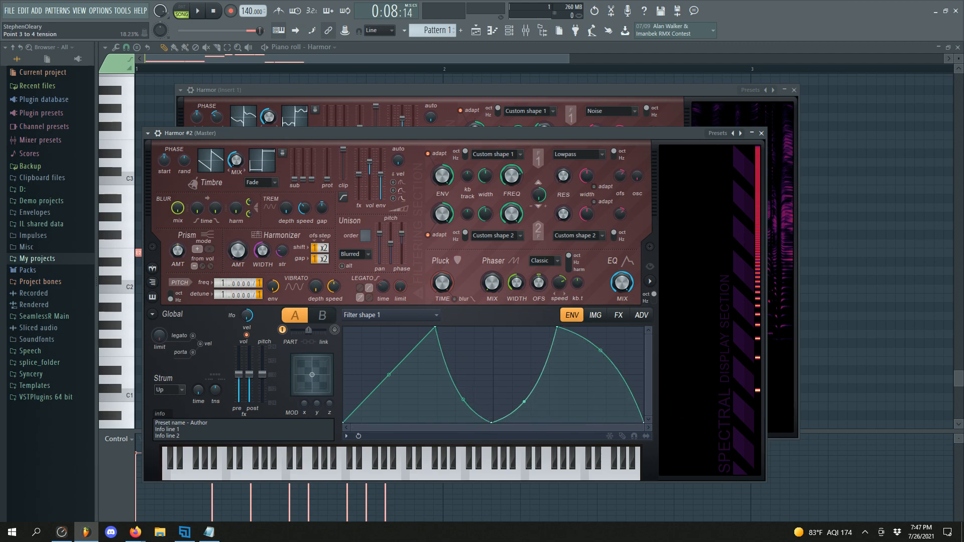
pyautogui.moveTo(507, 182); pyautogui.dragTo(487, 175)
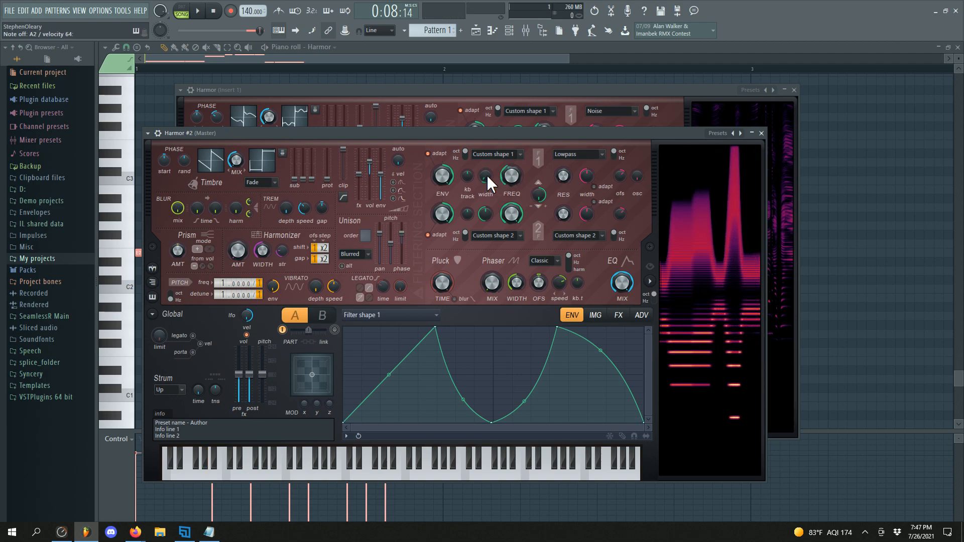
# Step: Set filter 1's resonance type to Noise and flatten the Filter 1 resonance mask at its maximum level
pyautogui.click(570, 154)
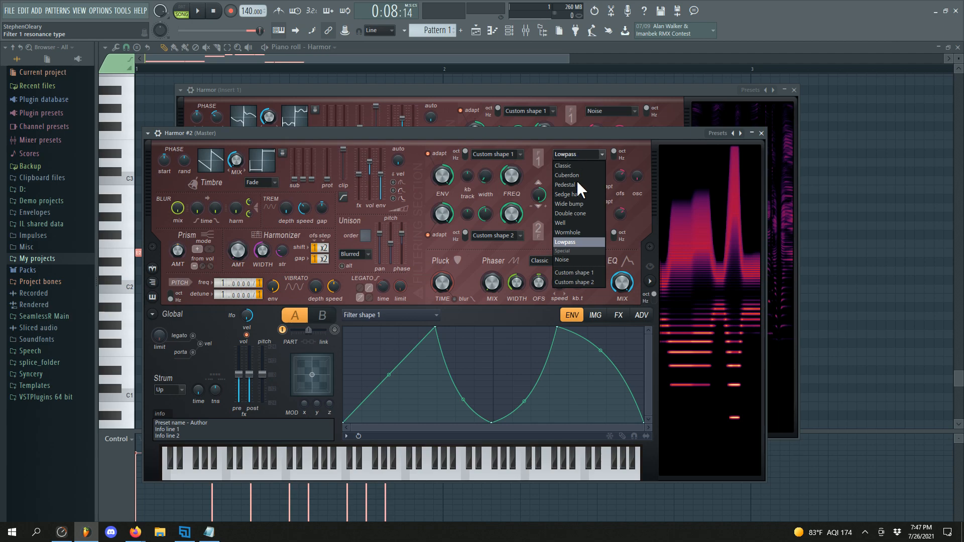
pyautogui.click(564, 259)
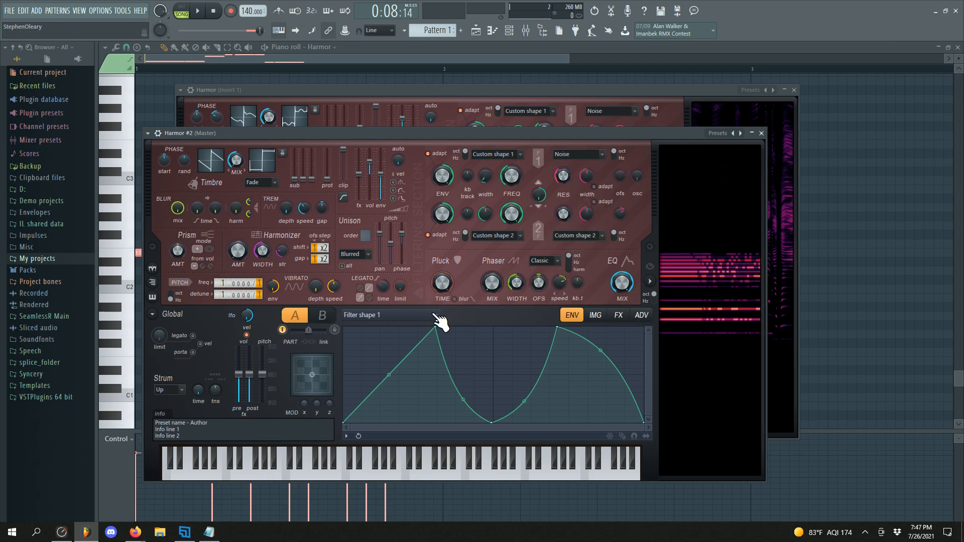
pyautogui.click(440, 318)
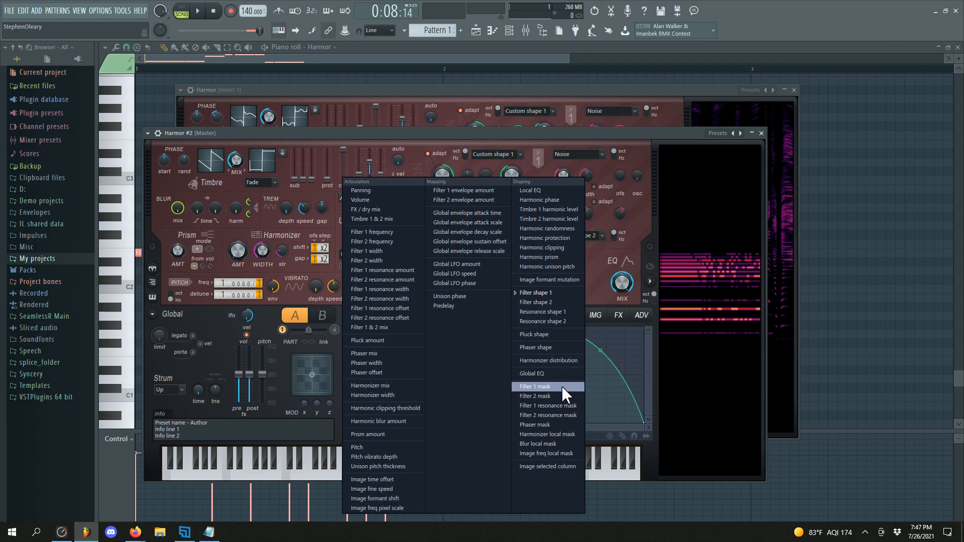
pyautogui.click(553, 408)
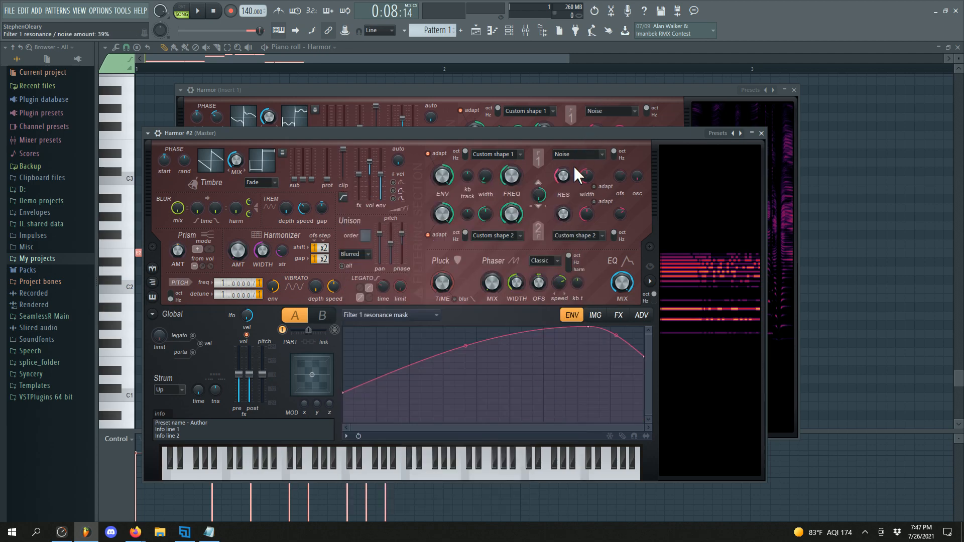
pyautogui.moveTo(350, 393); pyautogui.dragTo(349, 326)
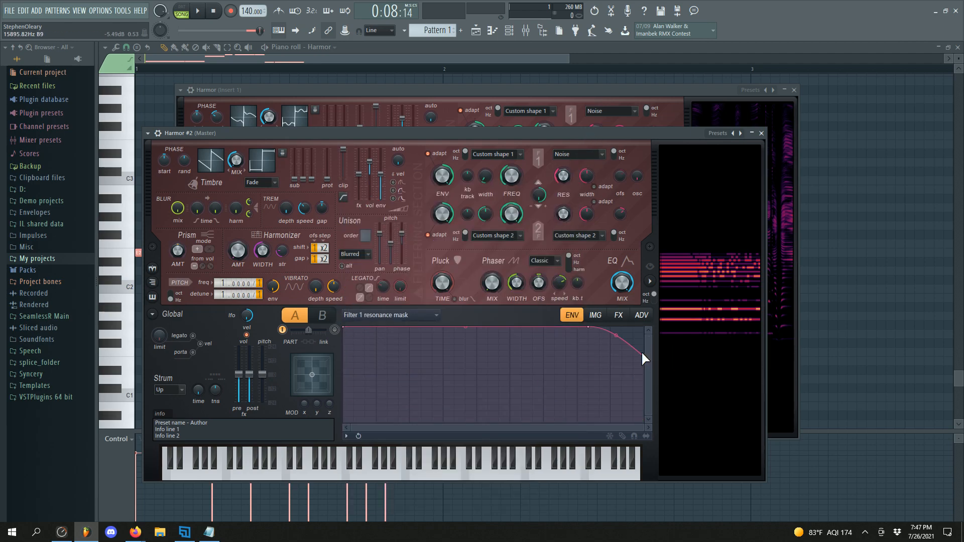
pyautogui.moveTo(645, 356); pyautogui.dragTo(654, 312)
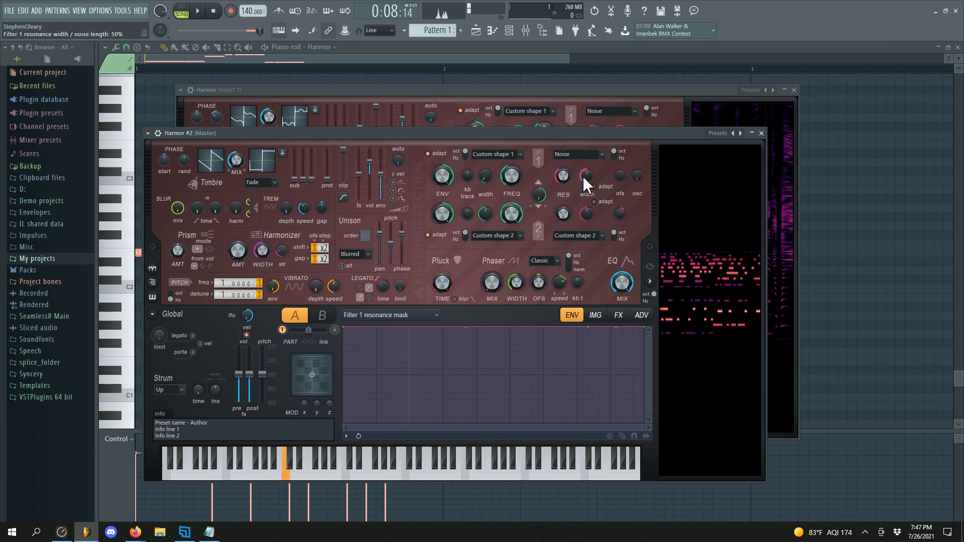
# Step: Adjust filter 1's resonance width and set Harmor's randomness mode to Per unison voice
pyautogui.moveTo(586, 176); pyautogui.dragTo(587, 189)
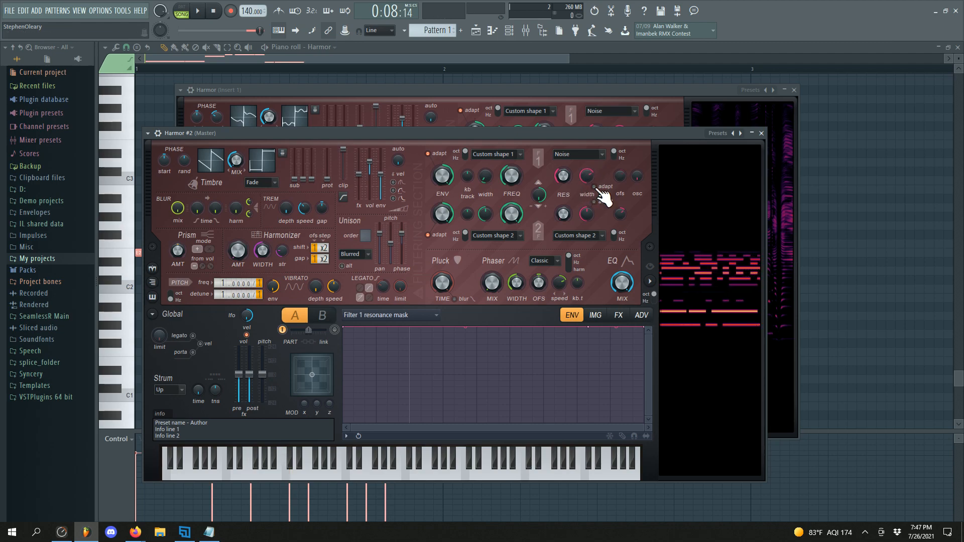
pyautogui.moveTo(586, 177); pyautogui.dragTo(583, 180)
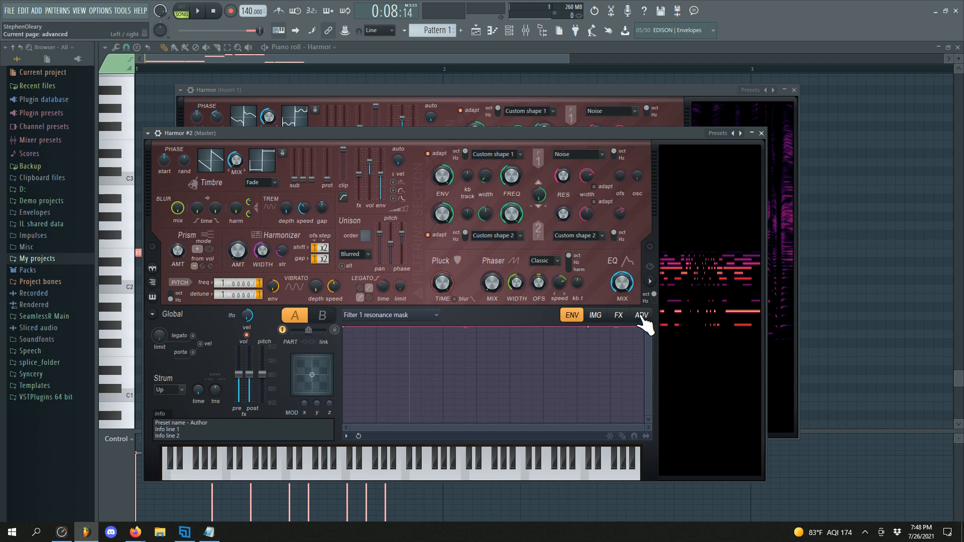
pyautogui.click(641, 317)
pyautogui.click(630, 343)
pyautogui.click(623, 387)
pyautogui.click(572, 316)
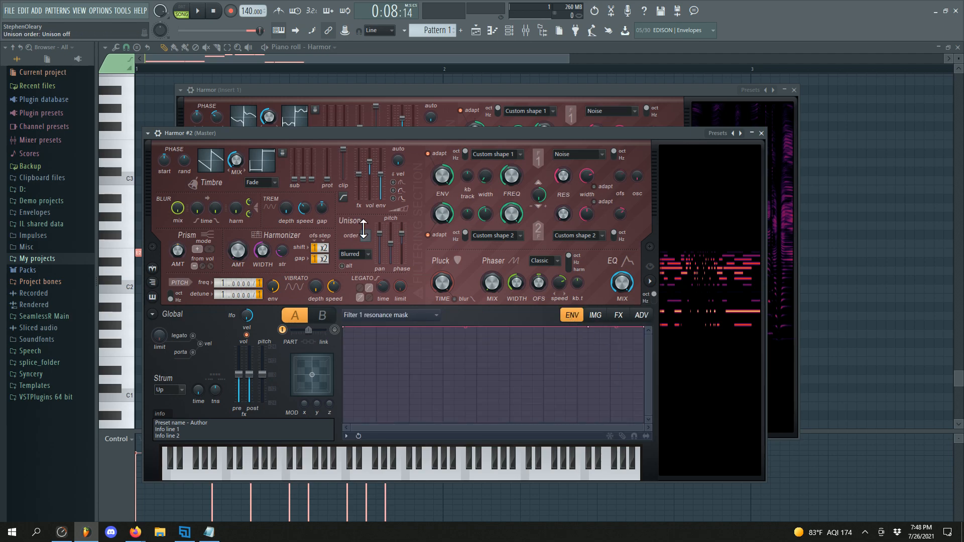
# Step: Set the unison order to 2 and show the Filter 1 resonance width's Unison index mapping
pyautogui.moveTo(364, 229); pyautogui.dragTo(379, 264)
pyautogui.rightClick(589, 176)
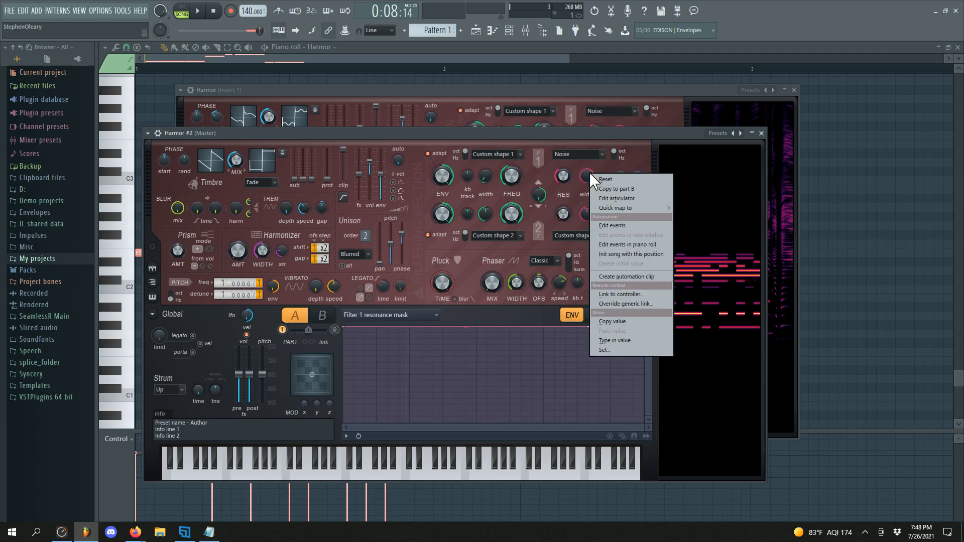
pyautogui.click(637, 203)
pyautogui.click(487, 315)
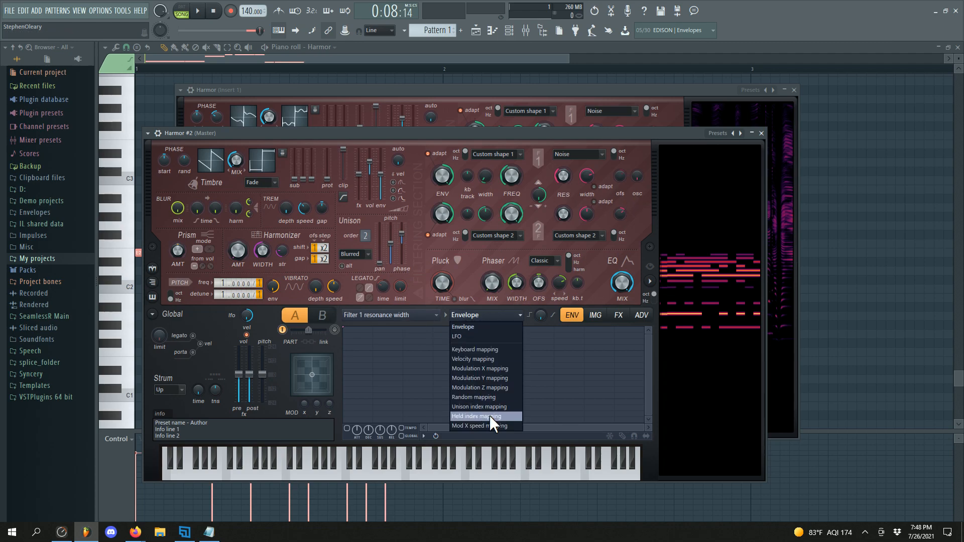
pyautogui.click(492, 408)
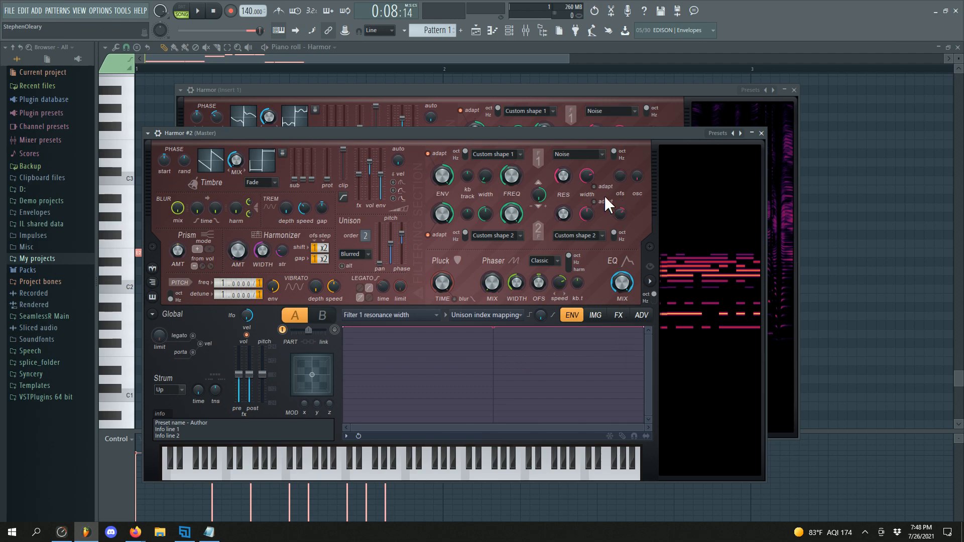
# Step: Lower the starting point of the resonance width's unison mapping into a gentle rising slope and set the unison order to 5
pyautogui.moveTo(588, 177); pyautogui.dragTo(588, 176)
pyautogui.moveTo(344, 328); pyautogui.dragTo(342, 352)
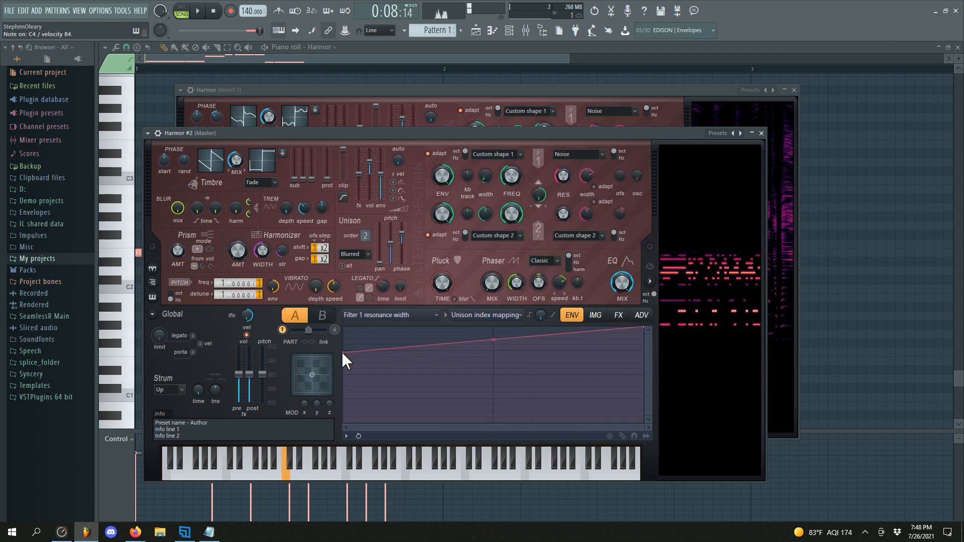
pyautogui.moveTo(380, 263); pyautogui.dragTo(384, 314)
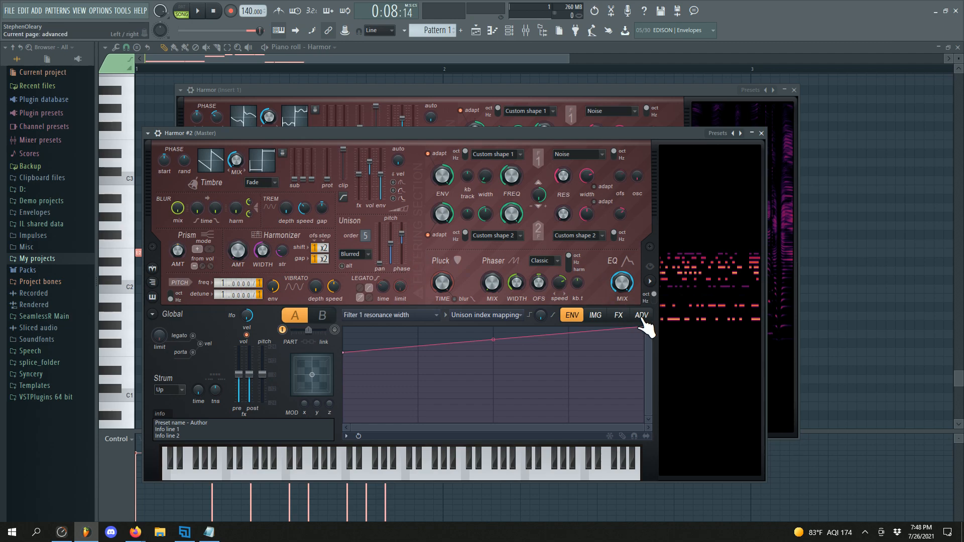
# Step: Turn off smooth mod in Harmor's advanced settings and nudge the X modulation
pyautogui.click(642, 316)
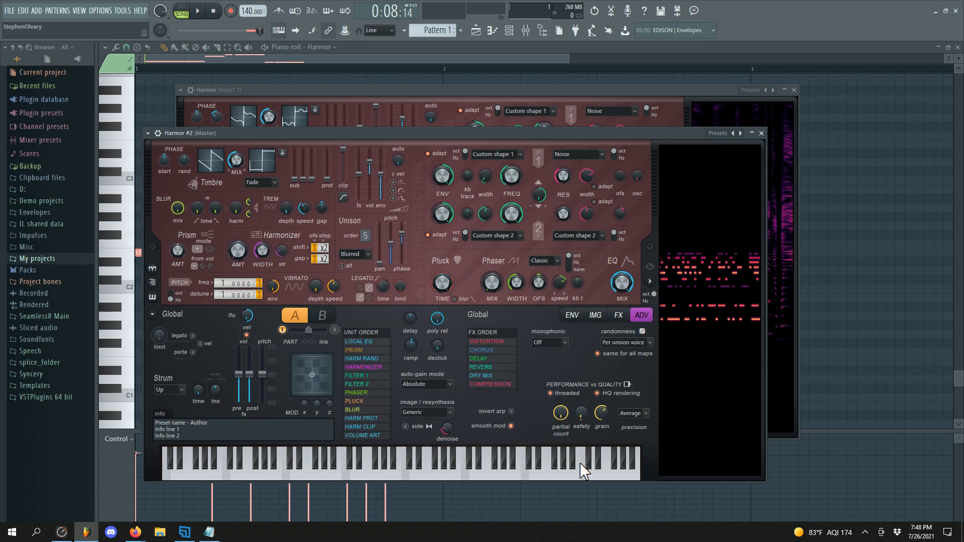
pyautogui.click(510, 425)
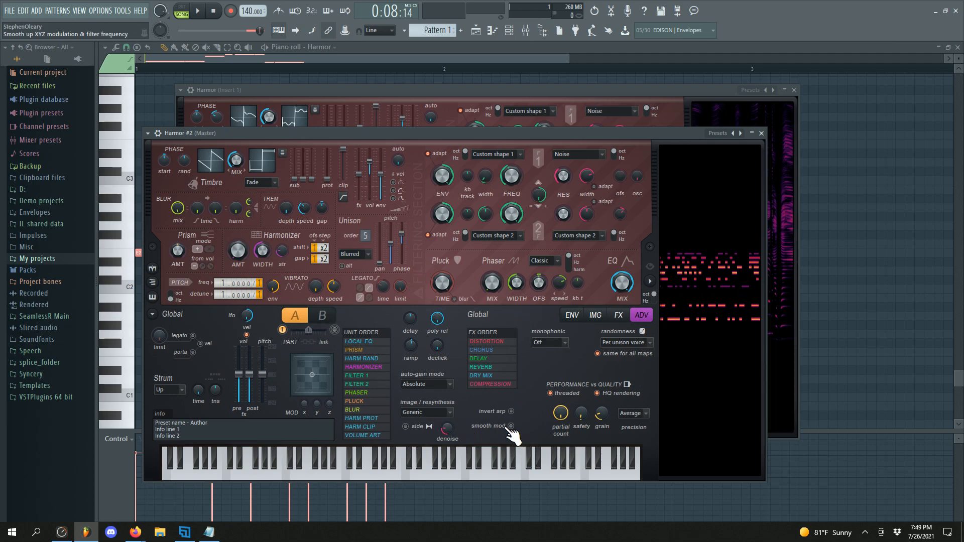
pyautogui.moveTo(304, 403); pyautogui.dragTo(304, 409)
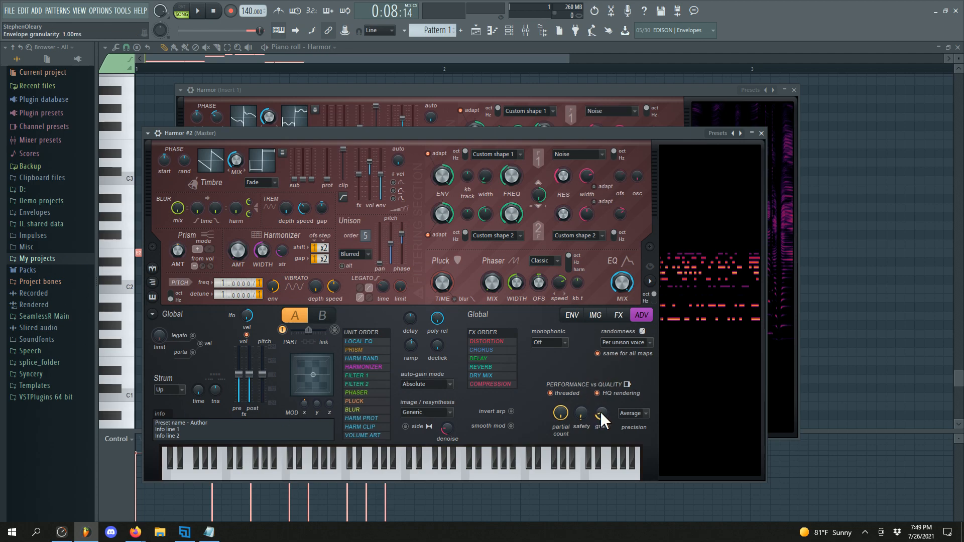
# Step: Edit the Filter 1 frequency articulator and enable an envelope with a single straight falling segment
pyautogui.rightClick(511, 177)
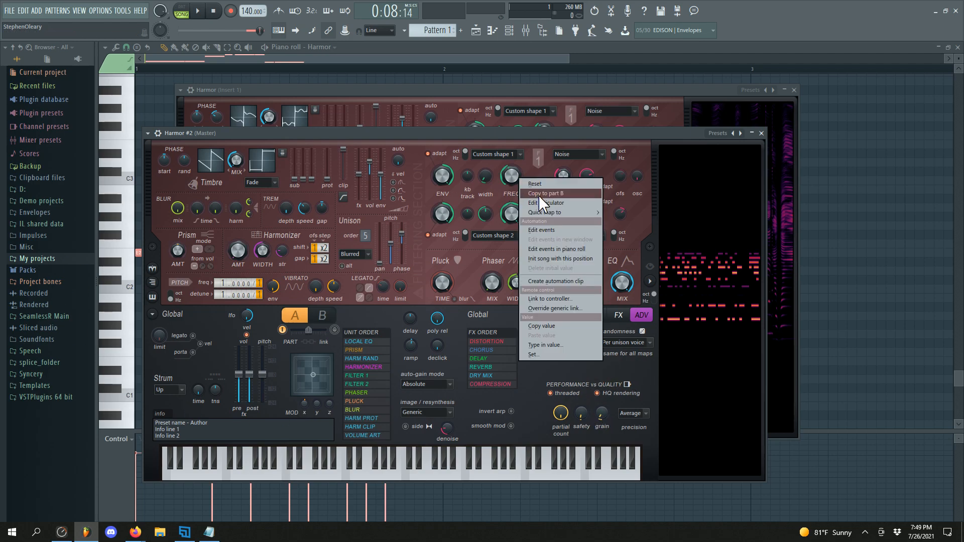
pyautogui.click(545, 197)
pyautogui.click(412, 397)
pyautogui.rightClick(377, 380)
pyautogui.click(347, 429)
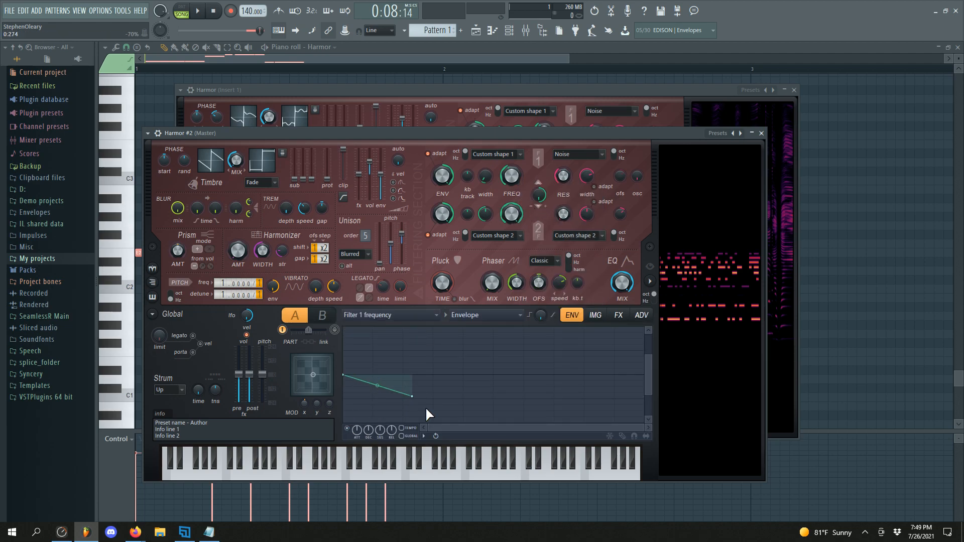
# Step: Check the advanced grain setting and try different tensions on the Filter 1 frequency envelope's falling segment
pyautogui.click(621, 317)
pyautogui.click(646, 317)
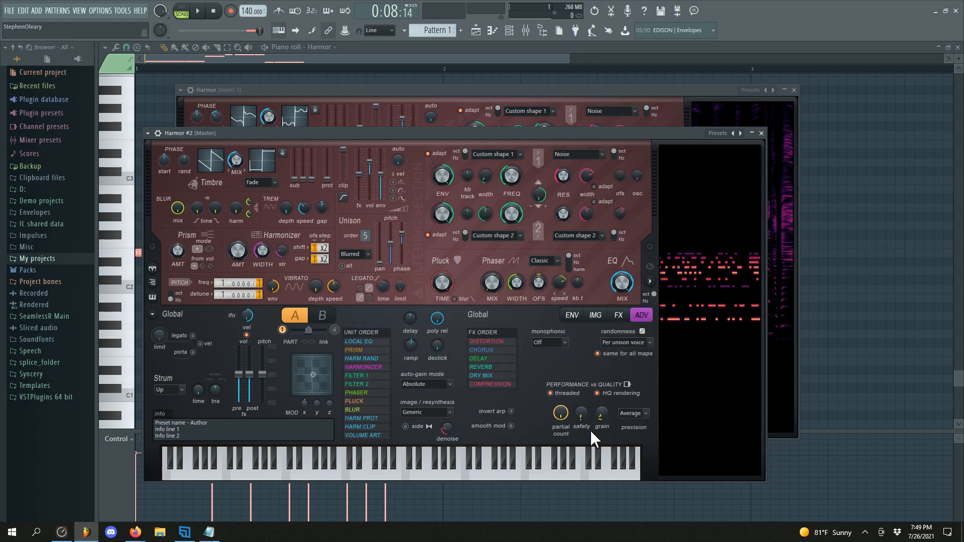
pyautogui.click(572, 315)
pyautogui.moveTo(377, 385); pyautogui.dragTo(341, 371)
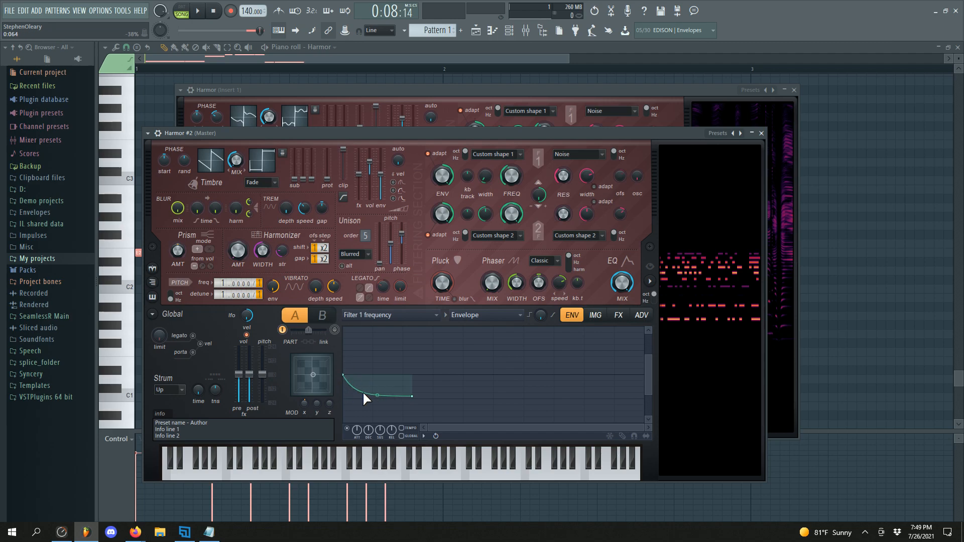
pyautogui.moveTo(378, 395); pyautogui.dragTo(377, 372)
# Step: Adjust the envelope grain in the advanced settings and keep the Filter 1 frequency envelope's falling segment straight
pyautogui.click(642, 315)
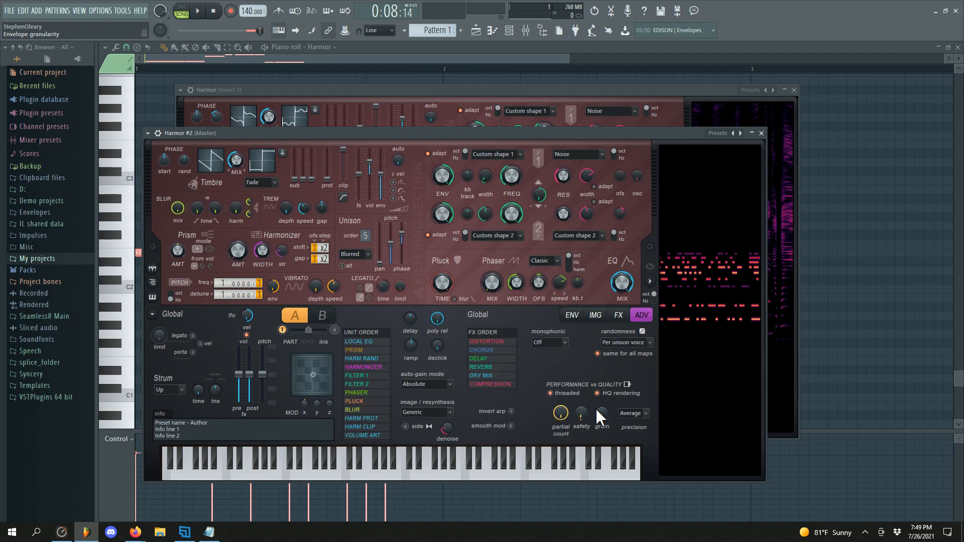
pyautogui.moveTo(602, 413); pyautogui.dragTo(602, 427)
pyautogui.click(572, 315)
pyautogui.moveTo(379, 385)
pyautogui.mouseDown()
pyautogui.moveTo(377, 394)
pyautogui.moveTo(377, 386)
pyautogui.mouseUp()
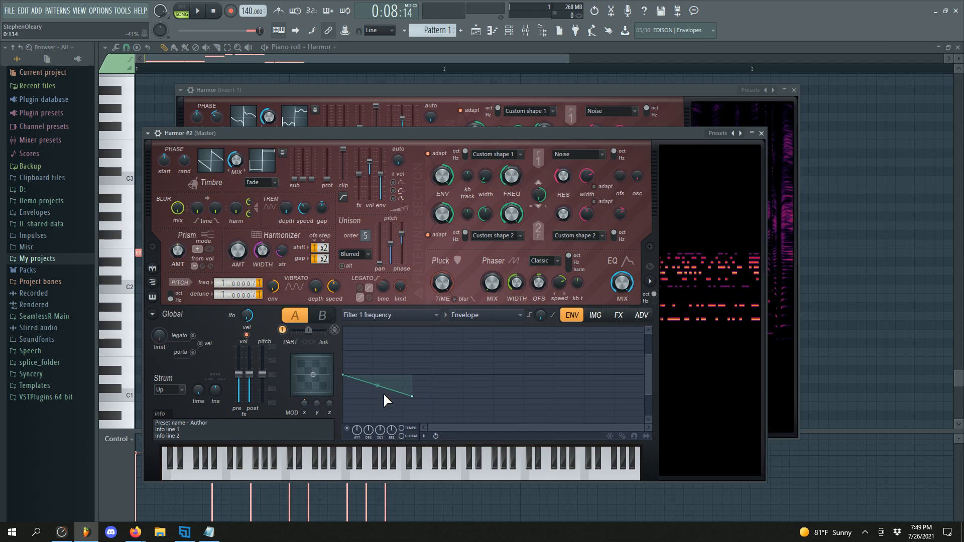
# Step: Check the envelope grain in the advanced settings, examine the Filter 1 frequency envelope as notes play, and return to the advanced settings
pyautogui.click(618, 315)
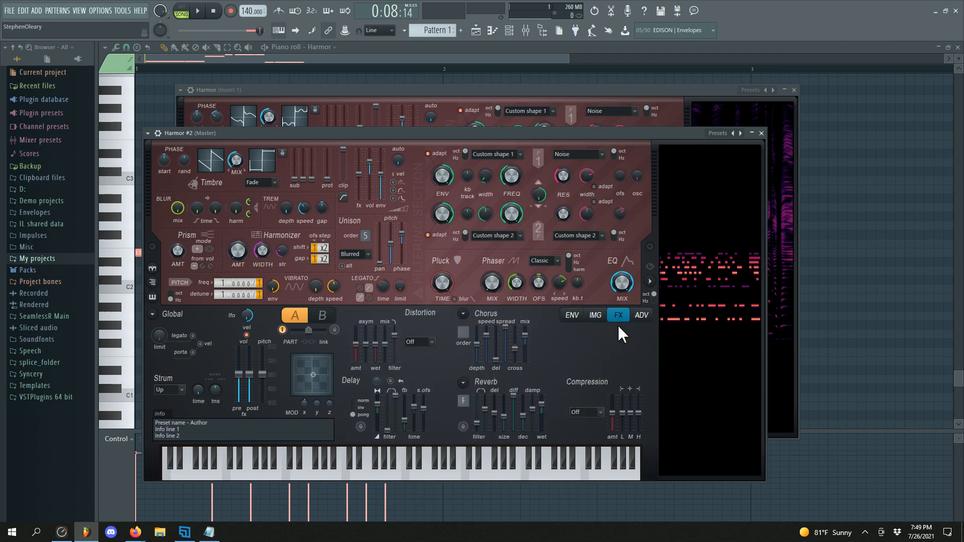
pyautogui.click(641, 315)
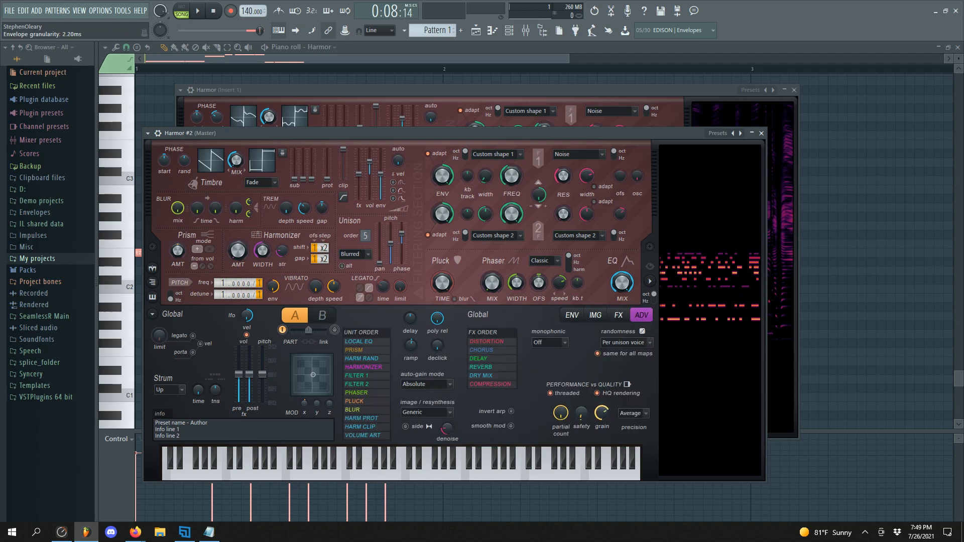
pyautogui.click(573, 315)
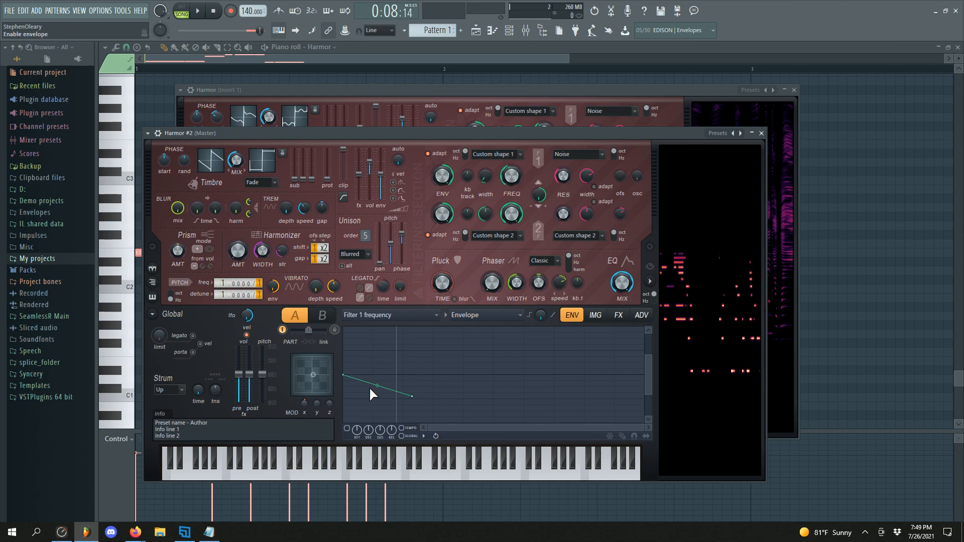
pyautogui.click(641, 315)
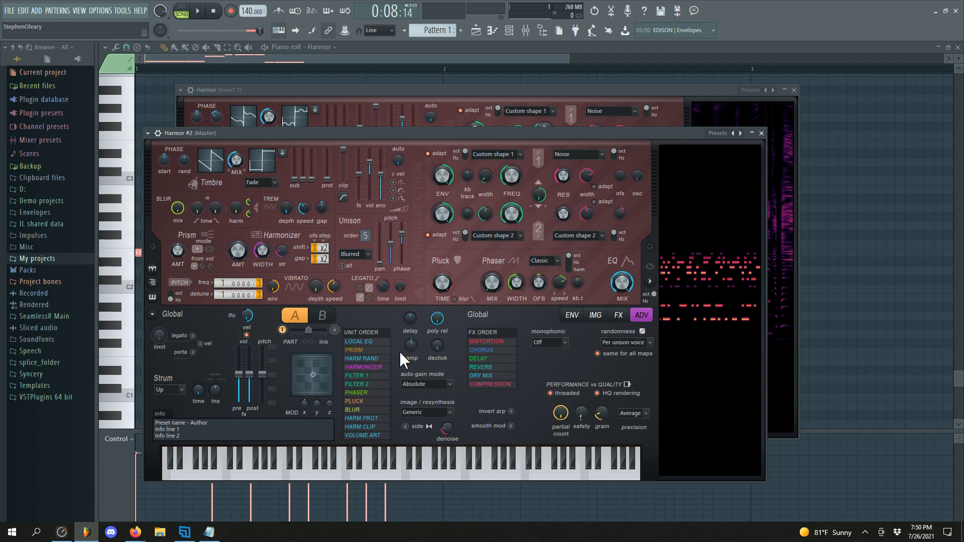
# Step: Move Filter 1 above Prism and Blur directly below Filter 1 in the unit order, and raise the blur times
pyautogui.moveTo(383, 376); pyautogui.dragTo(378, 354)
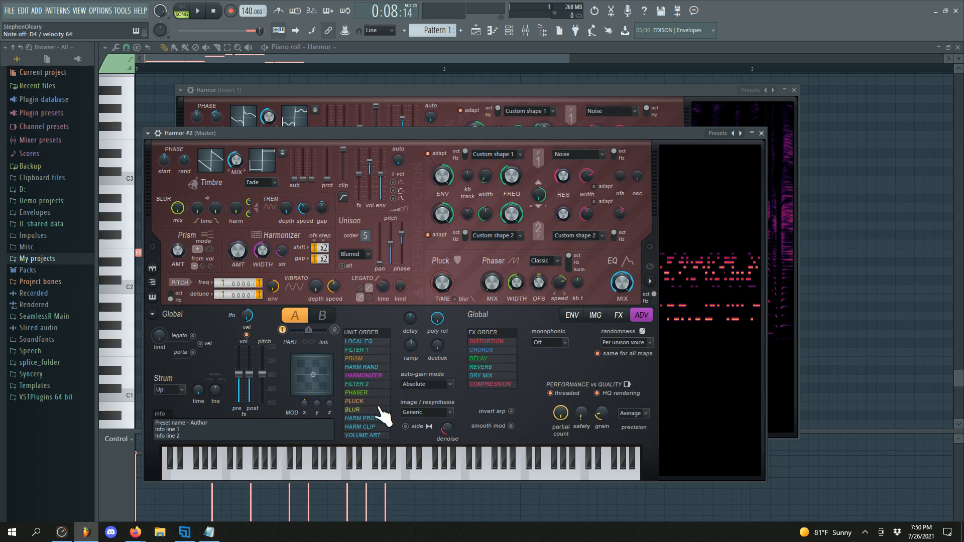
pyautogui.moveTo(380, 412); pyautogui.dragTo(377, 358)
pyautogui.moveTo(199, 208); pyautogui.dragTo(215, 176)
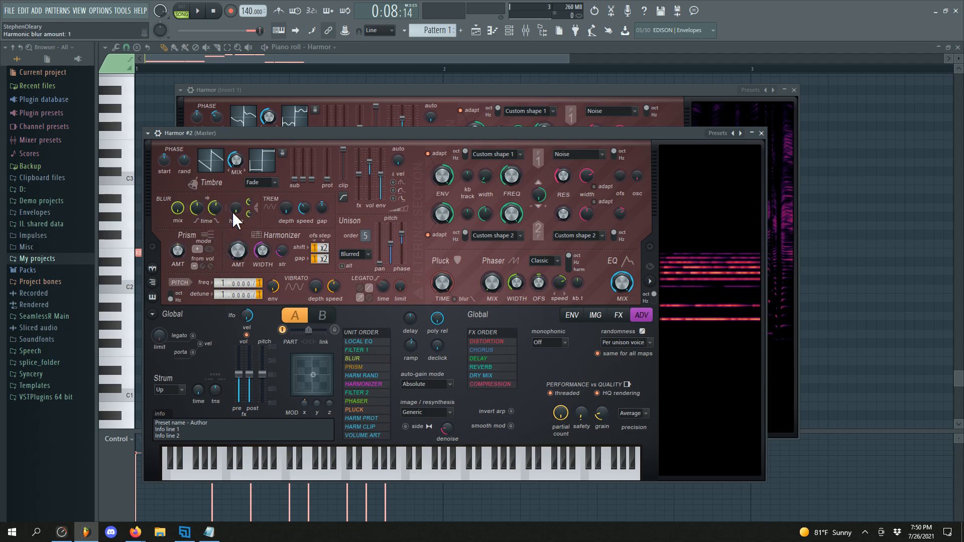
# Step: Adjust the harmonic blur amount and its tensions, setting the harmonic blur bottom tension to 100%
pyautogui.moveTo(231, 212); pyautogui.dragTo(231, 201)
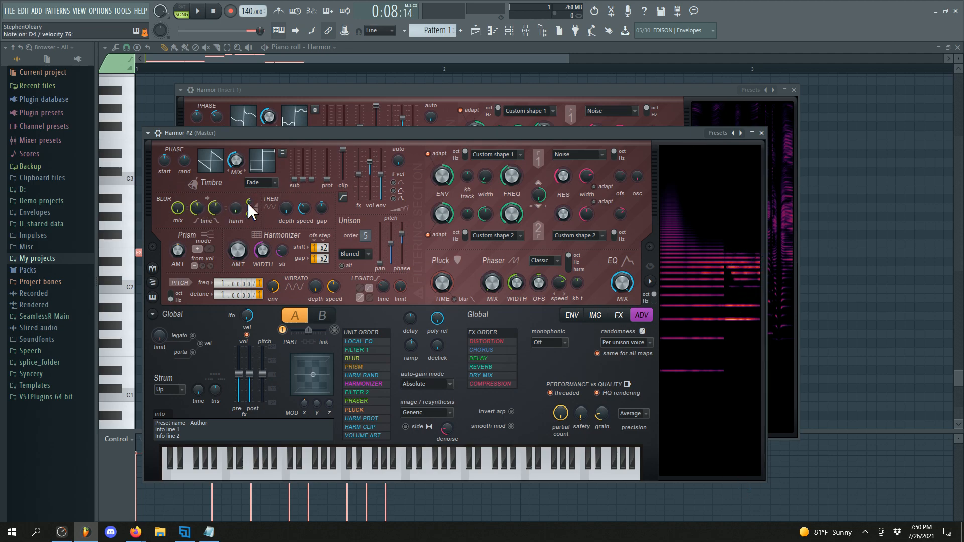
pyautogui.moveTo(249, 202); pyautogui.dragTo(249, 160)
pyautogui.moveTo(250, 202); pyautogui.dragTo(251, 242)
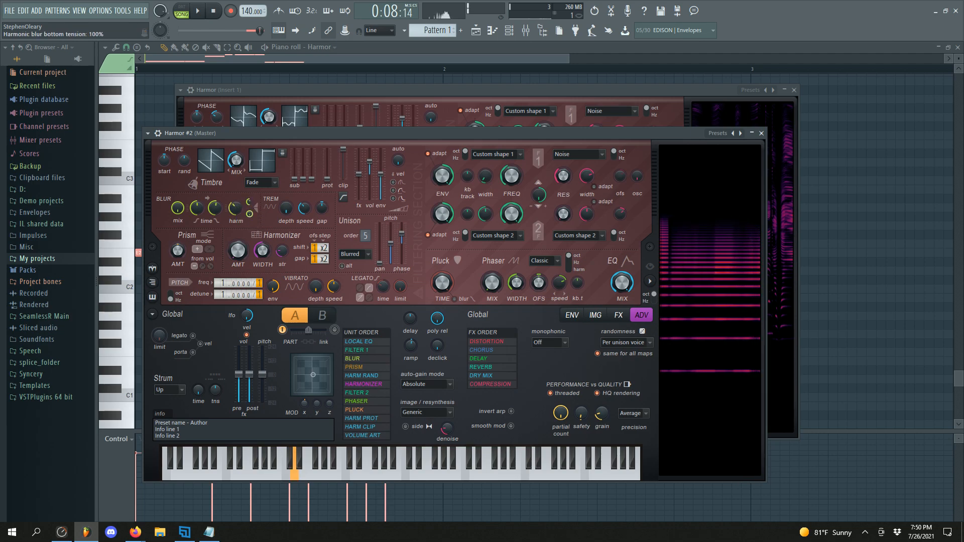
pyautogui.moveTo(232, 211)
pyautogui.mouseDown()
pyautogui.moveTo(233, 231)
pyautogui.moveTo(233, 209)
pyautogui.mouseUp()
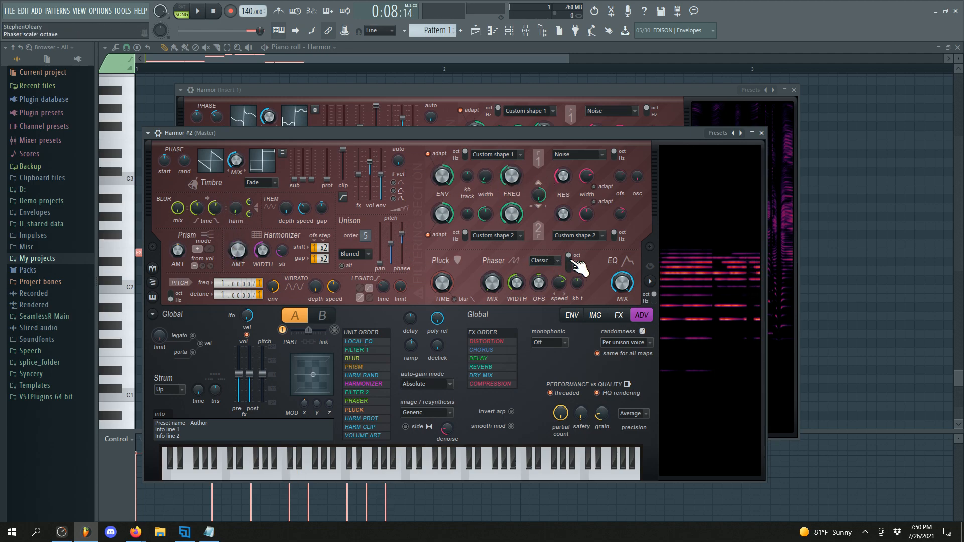
# Step: Edit the Filter 1 width articulator's unison index mapping and shape it into a shallow V dipping at the middle point
pyautogui.rightClick(486, 177)
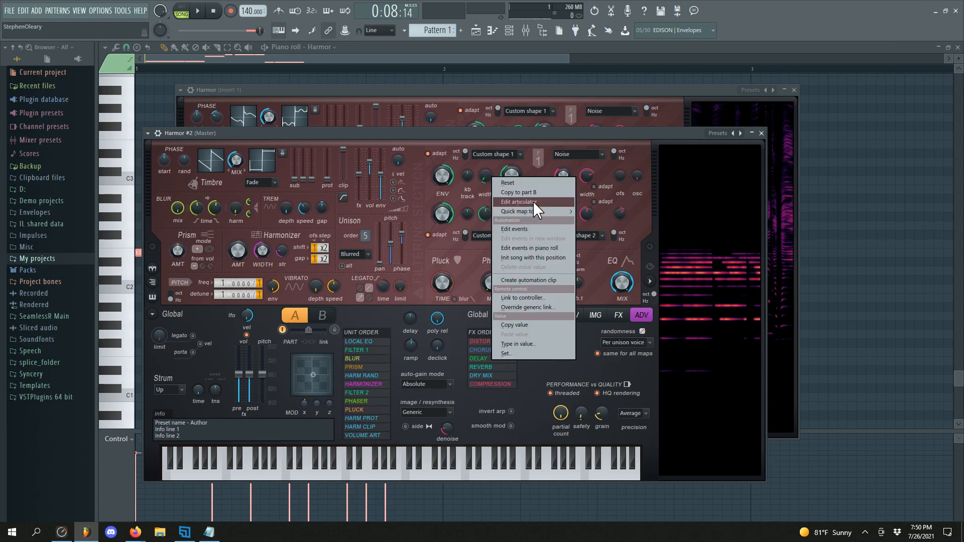
pyautogui.click(533, 201)
pyautogui.click(472, 311)
pyautogui.click(508, 397)
pyautogui.click(485, 315)
pyautogui.click(505, 407)
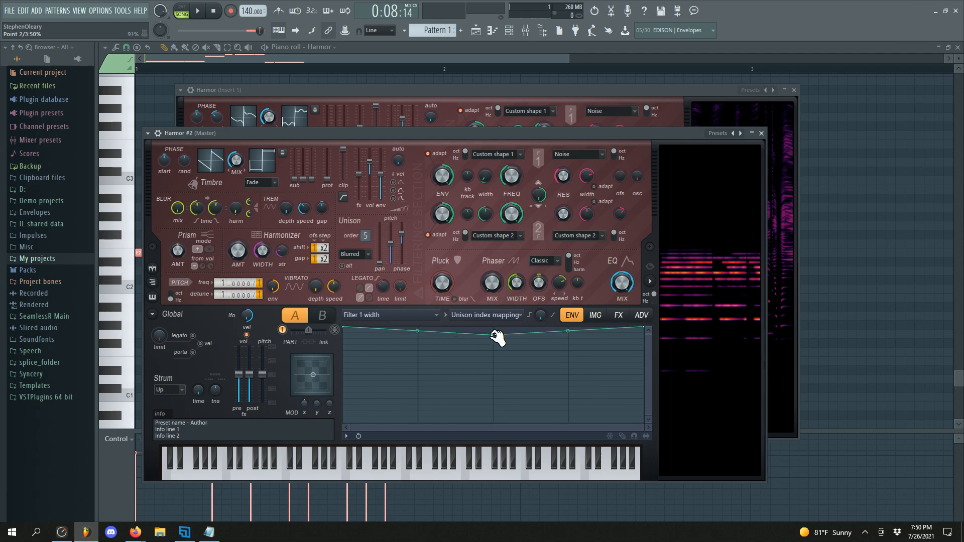
pyautogui.moveTo(494, 335); pyautogui.dragTo(494, 339)
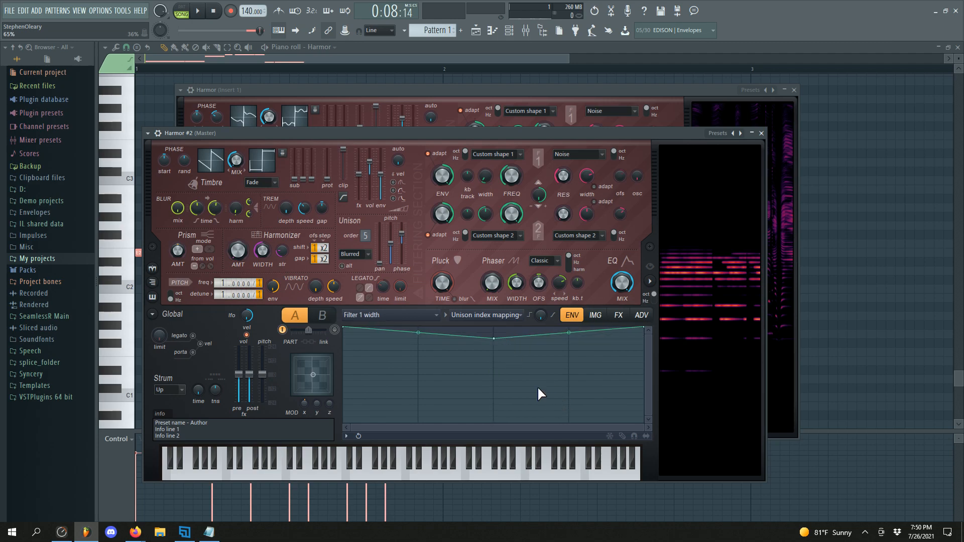
# Step: Turn on snapping for the unison index mapping and audition a note while adjusting the Filter 1 width
pyautogui.click(634, 435)
pyautogui.click(622, 436)
pyautogui.click(622, 437)
pyautogui.press('c')
pyautogui.moveTo(485, 176); pyautogui.dragTo(485, 203)
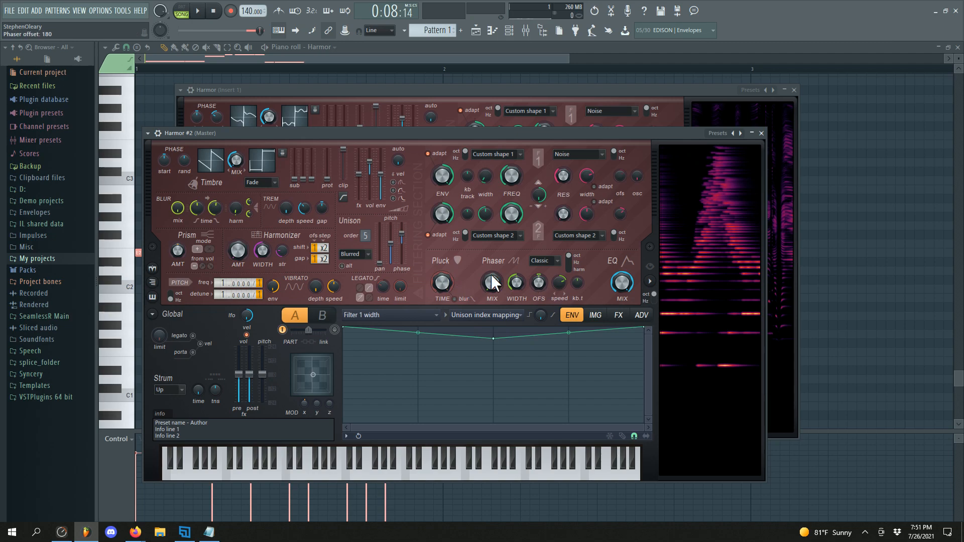
# Step: Check the advanced settings, return to the mapping editor, and nudge the prism amount
pyautogui.click(641, 320)
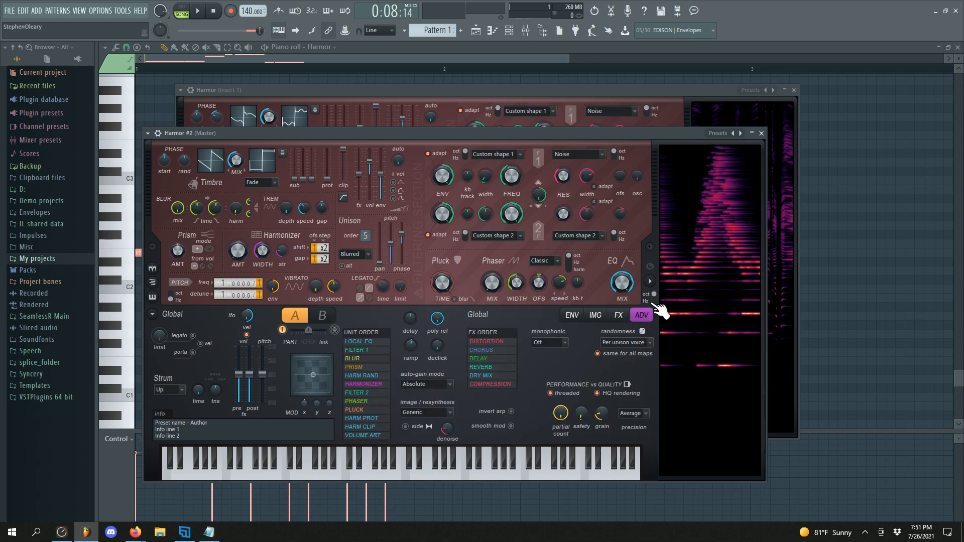
pyautogui.click(572, 316)
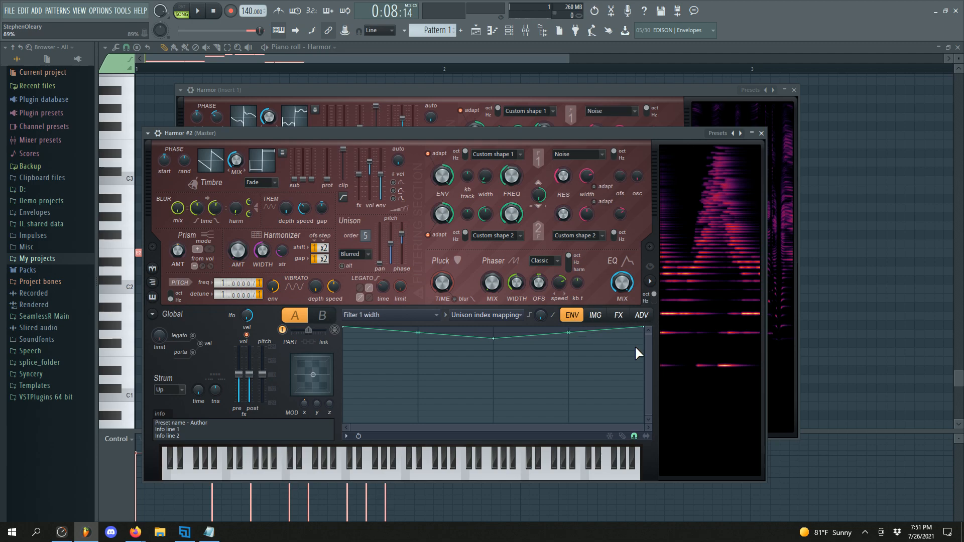
pyautogui.moveTo(178, 251)
pyautogui.mouseDown()
pyautogui.moveTo(178, 216)
pyautogui.moveTo(178, 301)
pyautogui.moveTo(179, 257)
pyautogui.mouseUp()
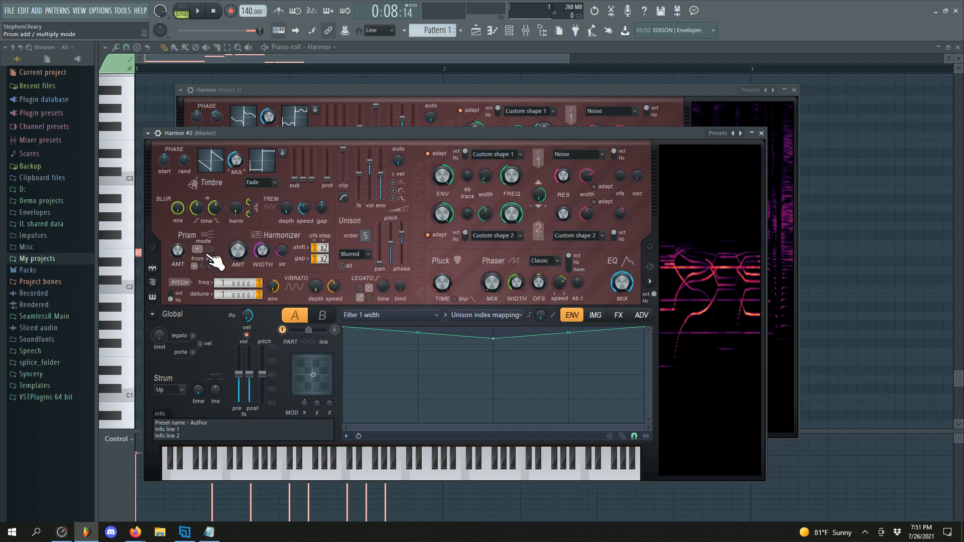
# Step: Show the harmonic prism shape and flatten its sine wave into a straight center line
pyautogui.click(427, 315)
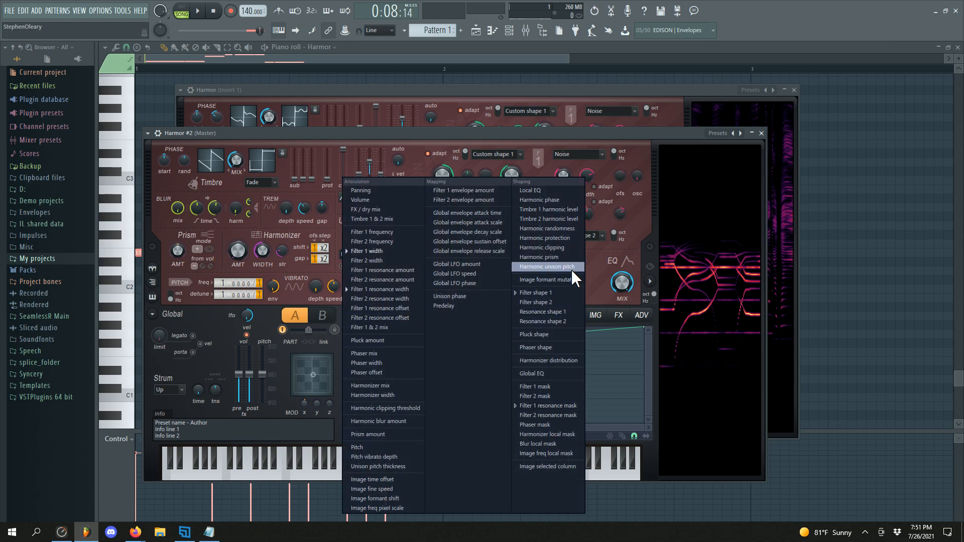
pyautogui.click(540, 258)
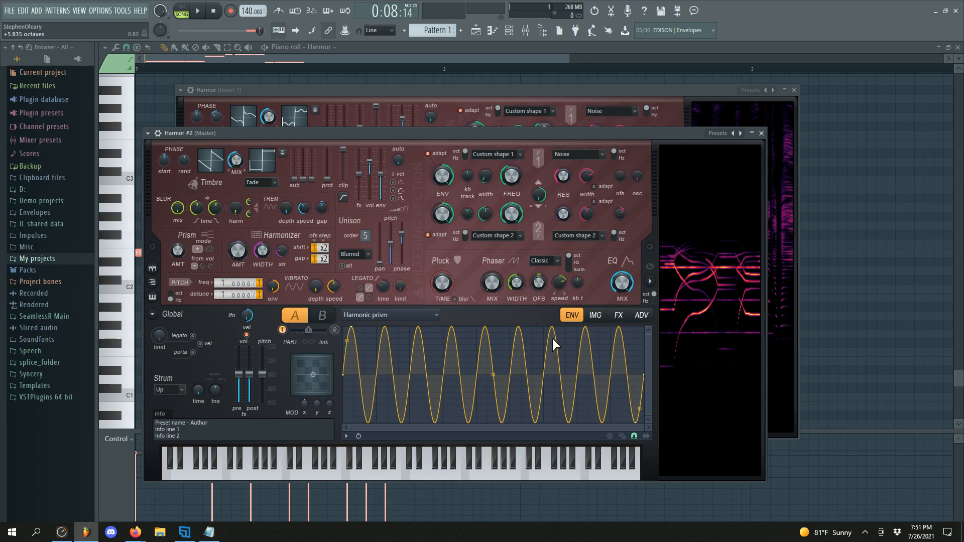
pyautogui.click(622, 437)
pyautogui.rightClick(634, 394)
pyautogui.click(623, 437)
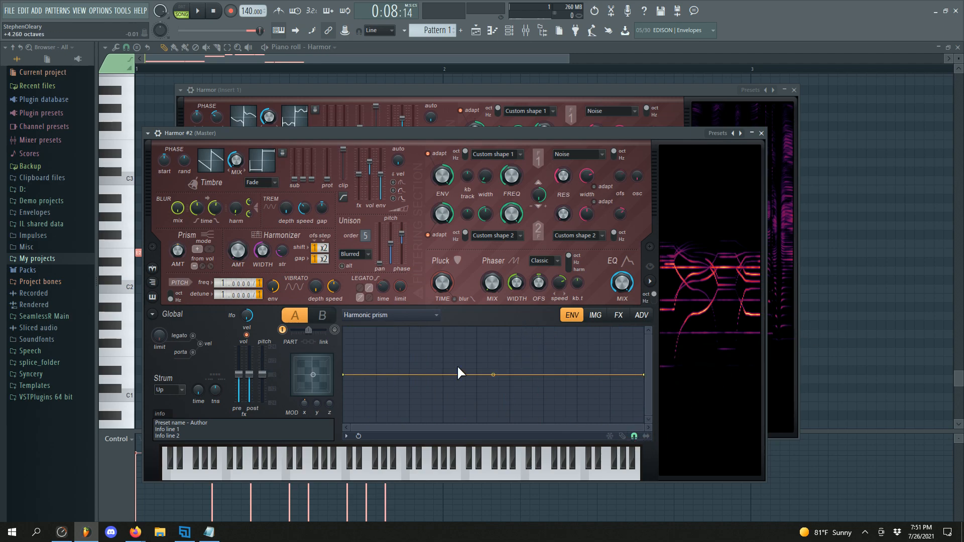
# Step: Draw a harmonic prism curve with a high peak, a deep valley and a lower peak, and bend the first rise downward
pyautogui.rightClick(433, 328)
pyautogui.rightClick(544, 422)
pyautogui.rightClick(611, 346)
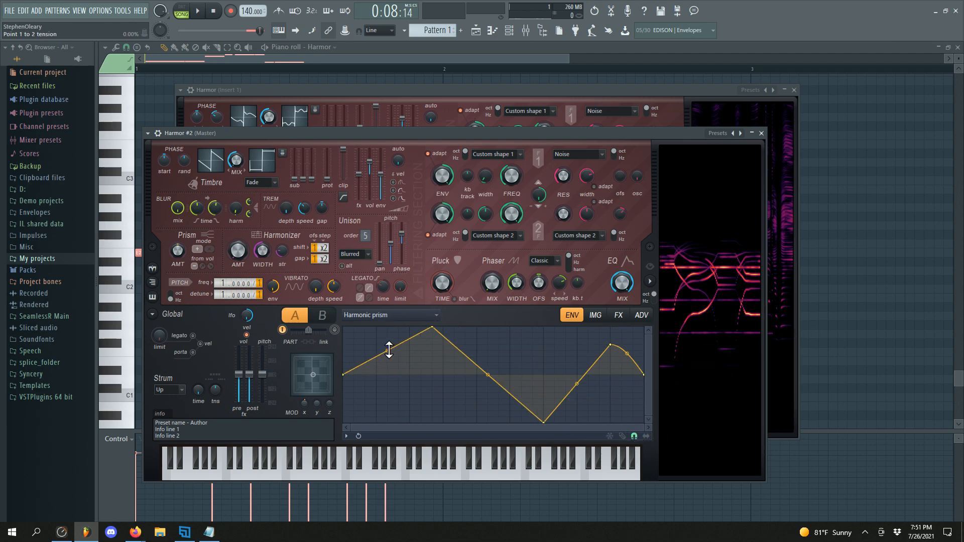
pyautogui.moveTo(389, 351); pyautogui.dragTo(390, 374)
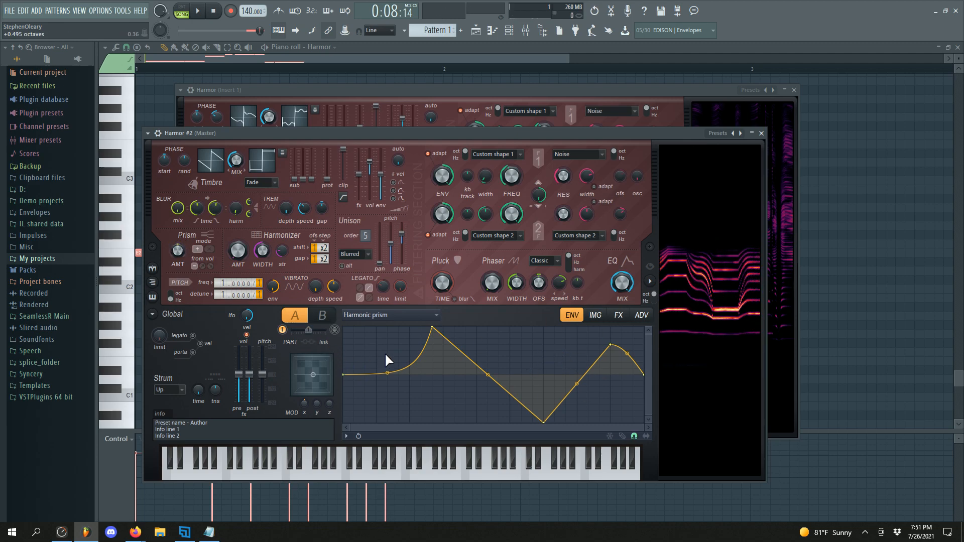
# Step: Switch the prism to multiply mode, let the harmonic level drive the prism amount, and raise that amount
pyautogui.click(203, 267)
pyautogui.click(209, 249)
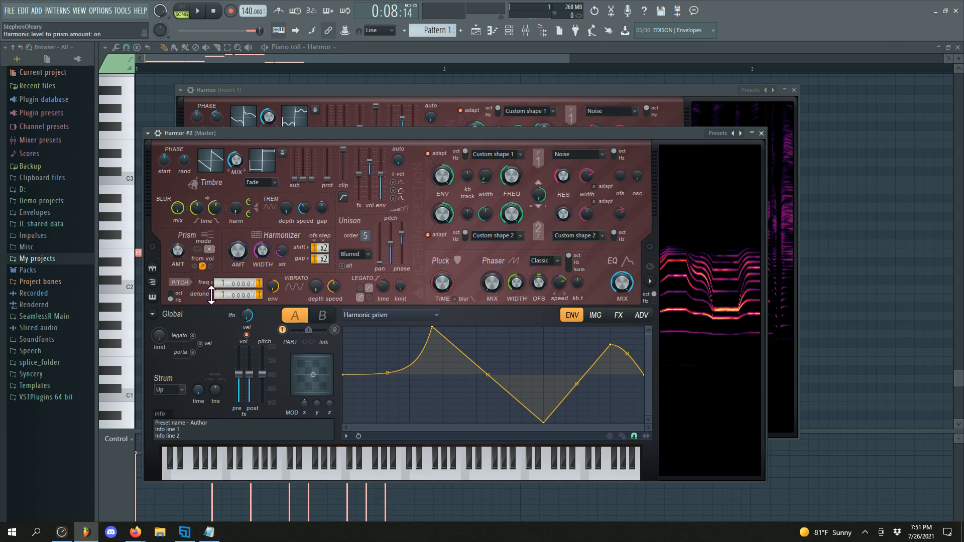
pyautogui.moveTo(178, 251); pyautogui.dragTo(178, 236)
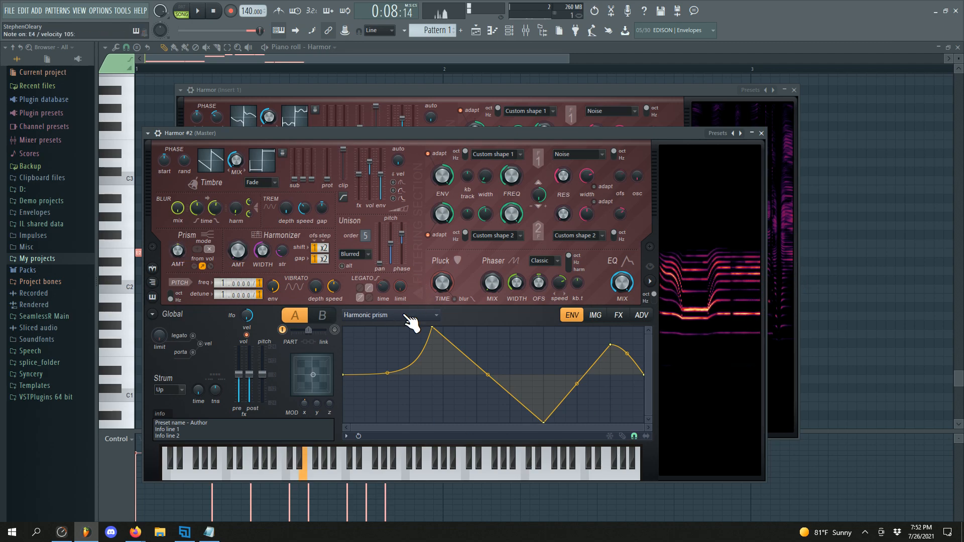
pyautogui.click(210, 266)
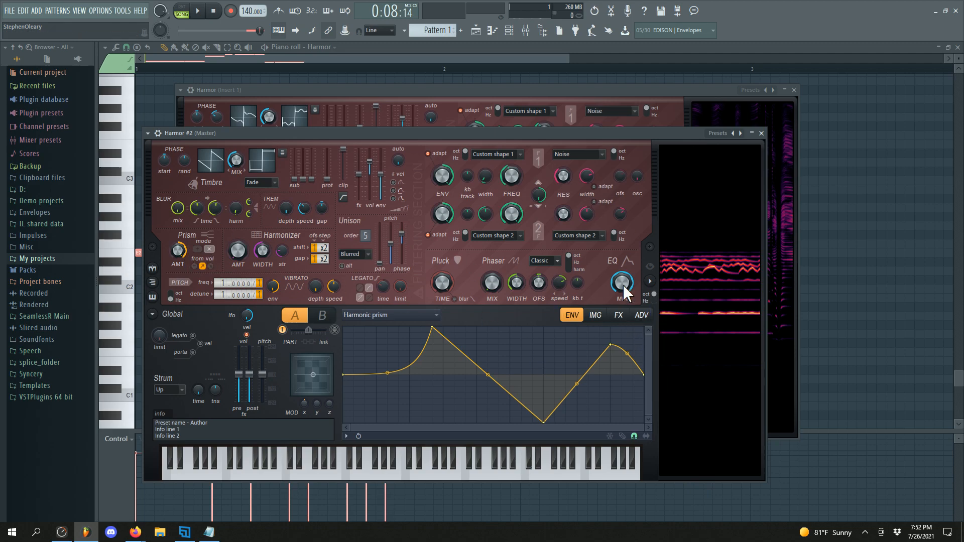
# Step: Move Phaser above Prism in the unit order, raise the phaser mix, and adjust its scale and width
pyautogui.click(642, 315)
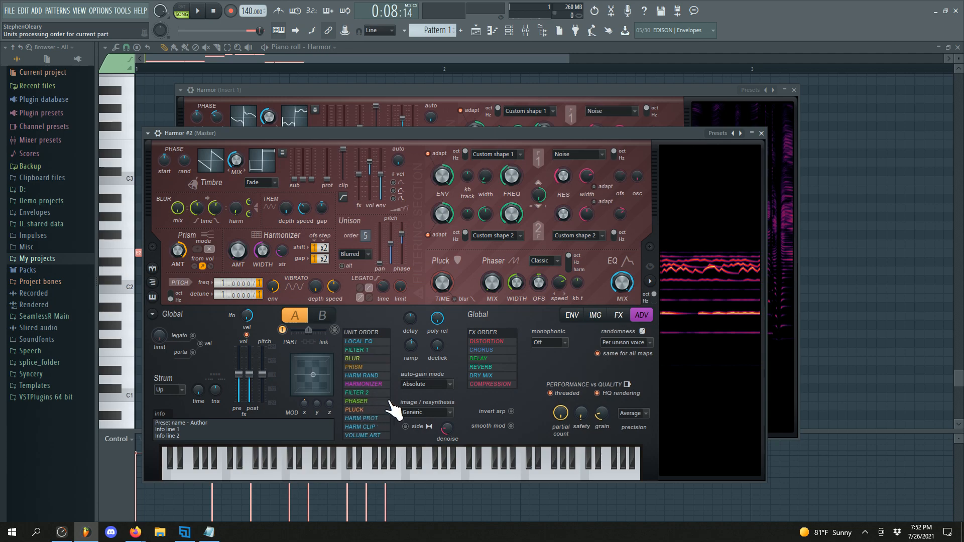
pyautogui.moveTo(382, 401); pyautogui.dragTo(382, 369)
pyautogui.moveTo(496, 279); pyautogui.dragTo(496, 226)
pyautogui.click(575, 270)
pyautogui.moveTo(520, 282); pyautogui.dragTo(512, 252)
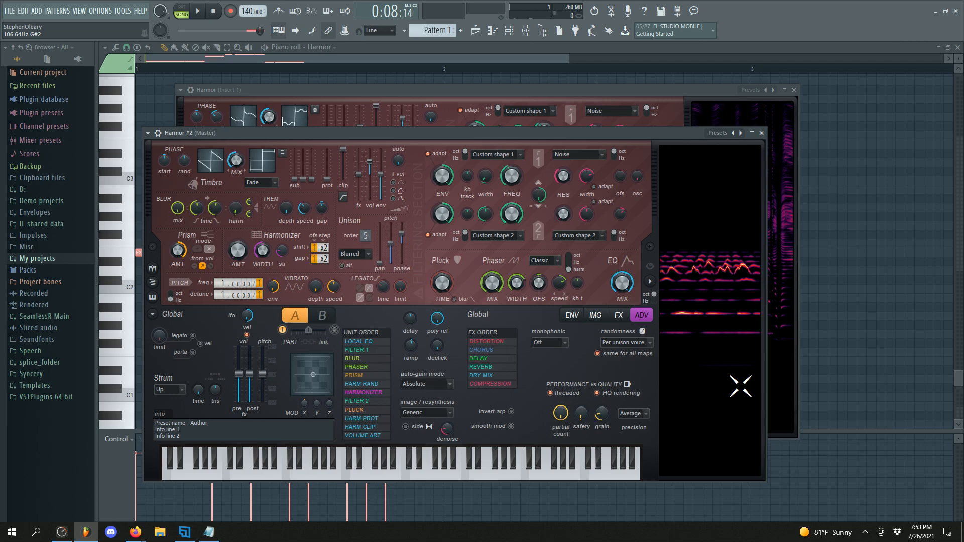
# Step: Play test notes and fine-tune the phaser width
pyautogui.press('c')
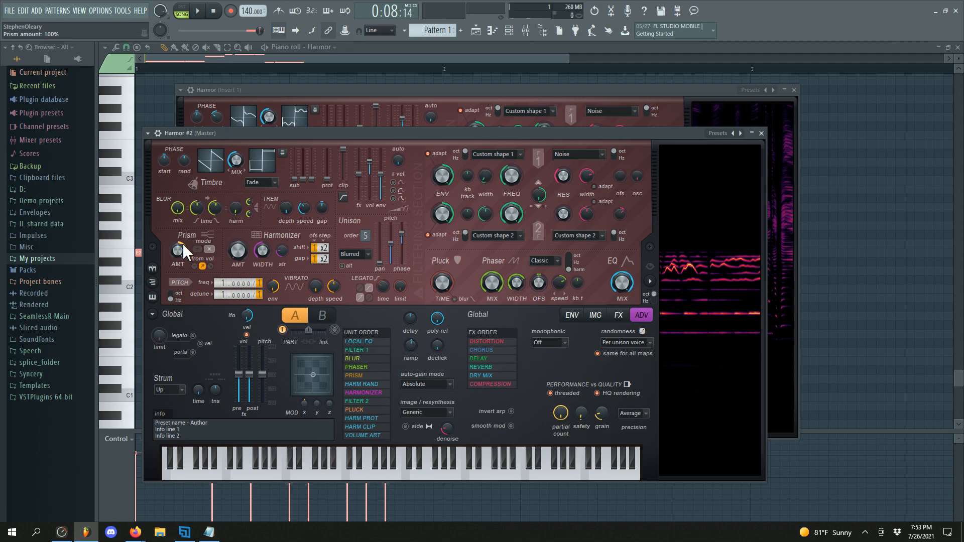
pyautogui.press('x')
pyautogui.moveTo(520, 285); pyautogui.dragTo(520, 275)
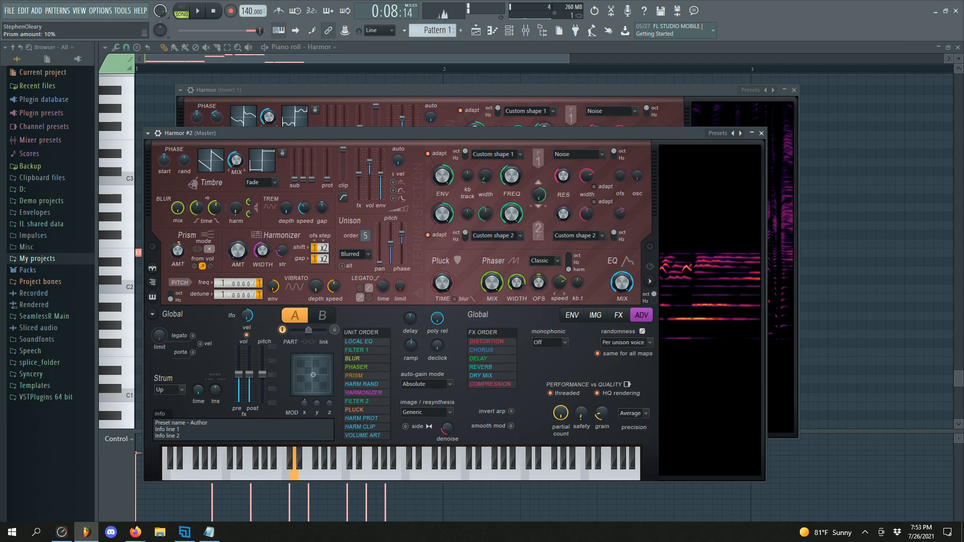
# Step: Compare different prism amounts, set the prism amount to 100%, and adjust the Filter 1 width
pyautogui.moveTo(178, 250); pyautogui.dragTo(177, 281)
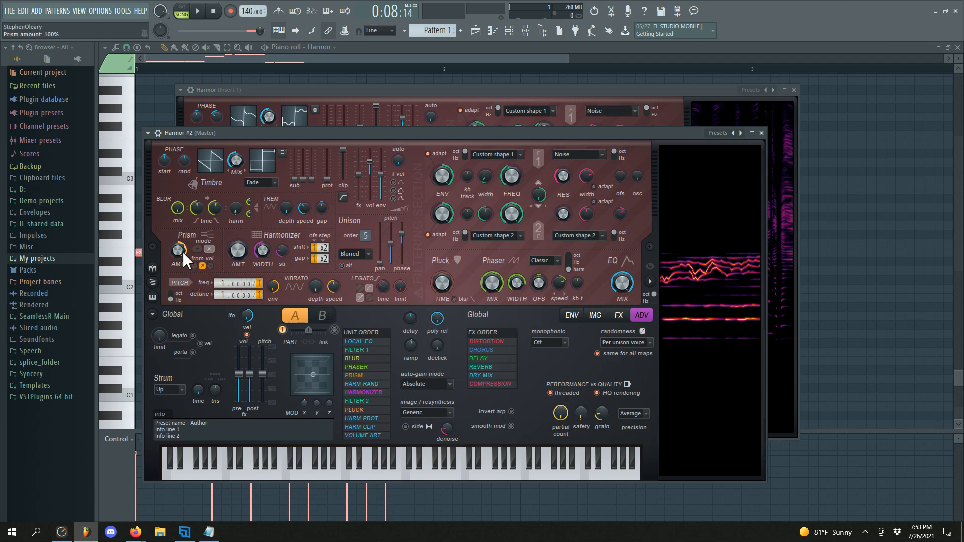
pyautogui.moveTo(181, 252)
pyautogui.mouseDown()
pyautogui.moveTo(182, 263)
pyautogui.moveTo(182, 252)
pyautogui.mouseUp()
pyautogui.moveTo(488, 179); pyautogui.dragTo(488, 195)
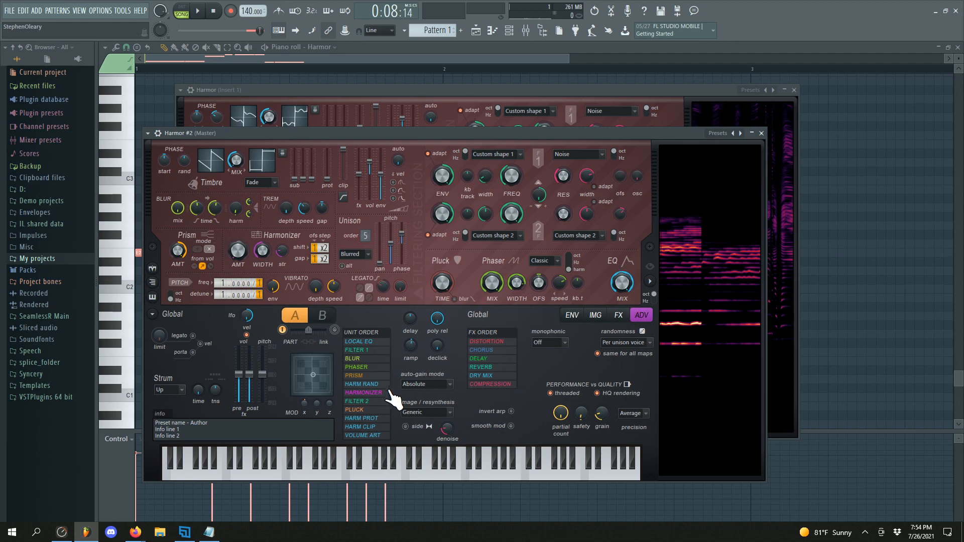
# Step: Move Harmonizer above Harm Rand in the unit order and raise the harmonizer amount
pyautogui.moveTo(382, 395); pyautogui.dragTo(383, 386)
pyautogui.moveTo(240, 246); pyautogui.dragTo(240, 211)
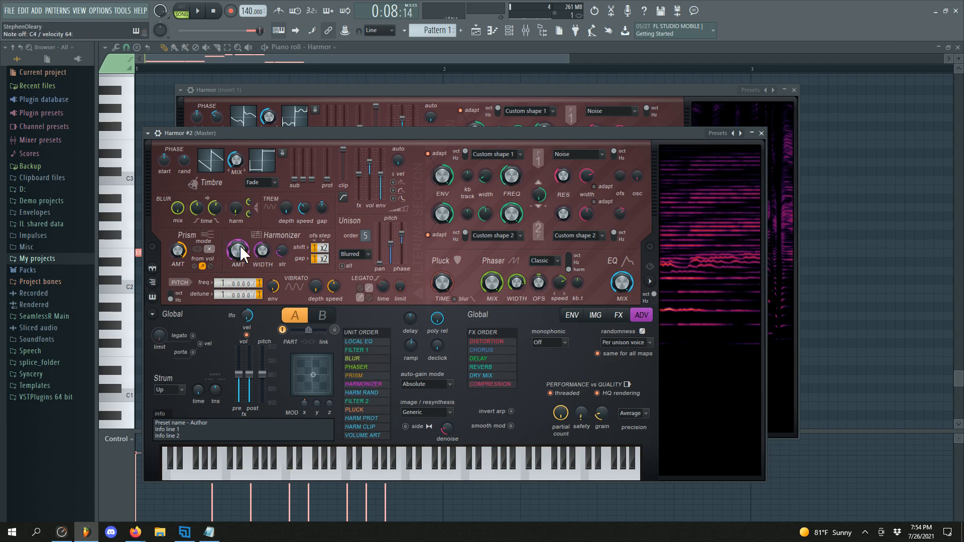
# Step: Try several harmonizer shift and gap combinations, ending with shift offset 2, step x2 and gap offset 4, step x1
pyautogui.rightClick(314, 249)
pyautogui.click(353, 276)
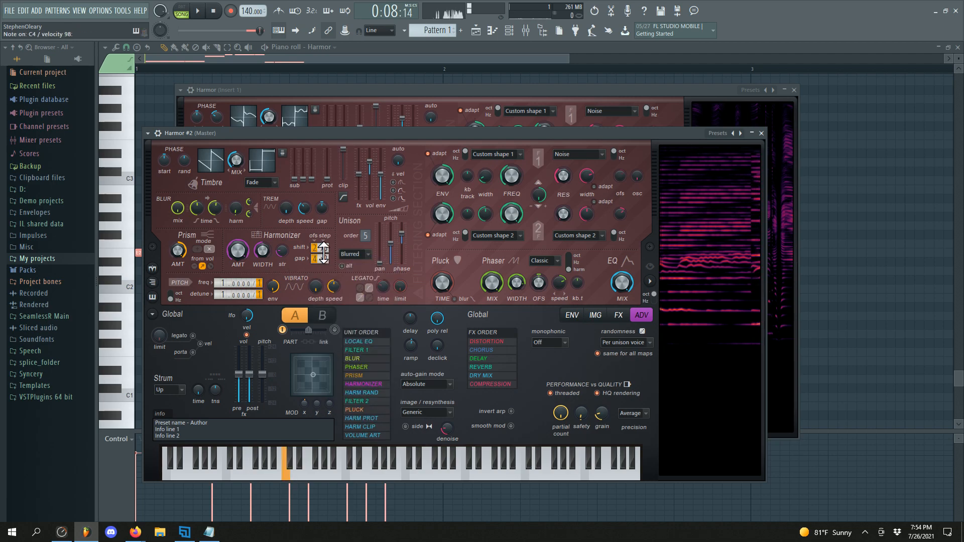
pyautogui.rightClick(323, 251)
pyautogui.click(339, 272)
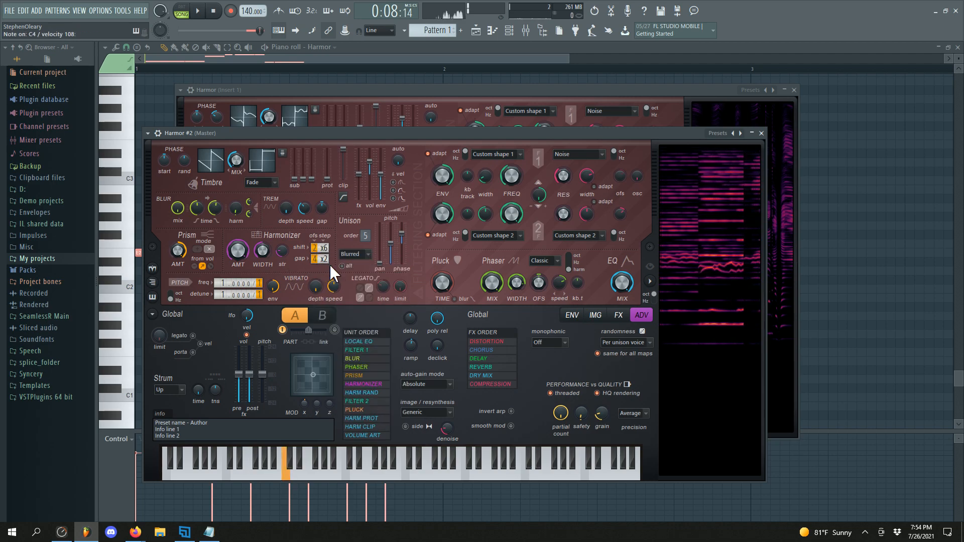
pyautogui.rightClick(327, 260)
pyautogui.click(340, 284)
pyautogui.rightClick(320, 258)
pyautogui.click(332, 281)
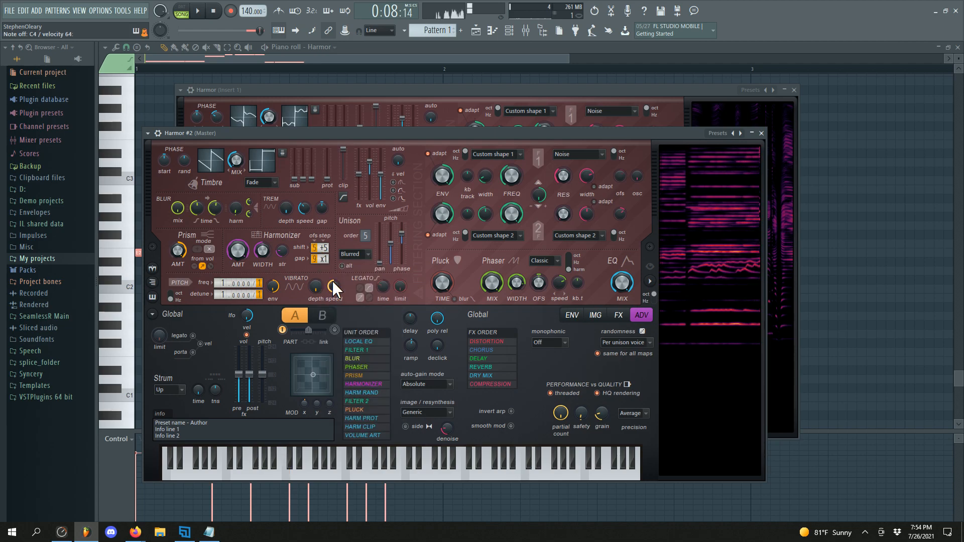
pyautogui.rightClick(321, 258)
pyautogui.click(335, 285)
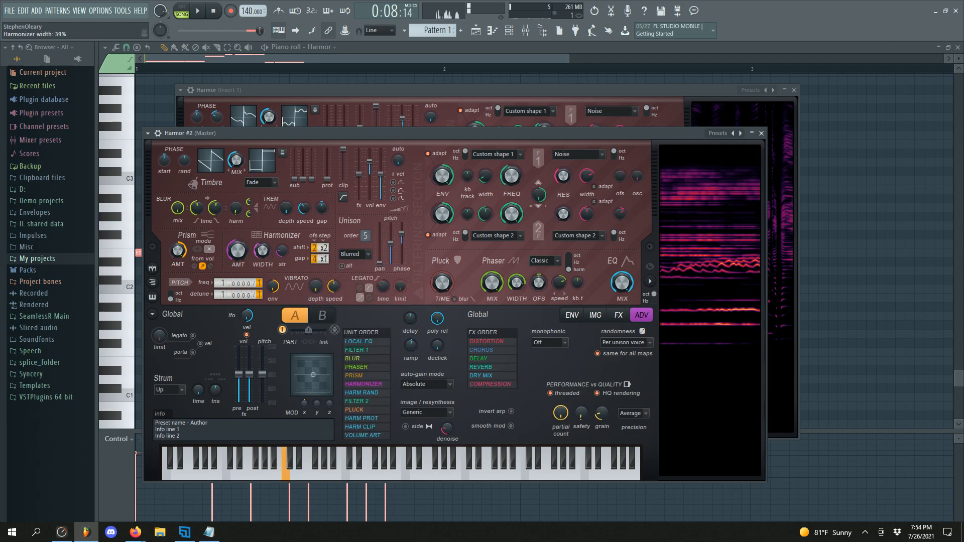
# Step: Show the harmonizer mix's Modulation X mapping, test the Modulation X knob, and bend the mapping into a slow-starting upward curve
pyautogui.rightClick(236, 254)
pyautogui.click(258, 289)
pyautogui.click(488, 315)
pyautogui.click(479, 368)
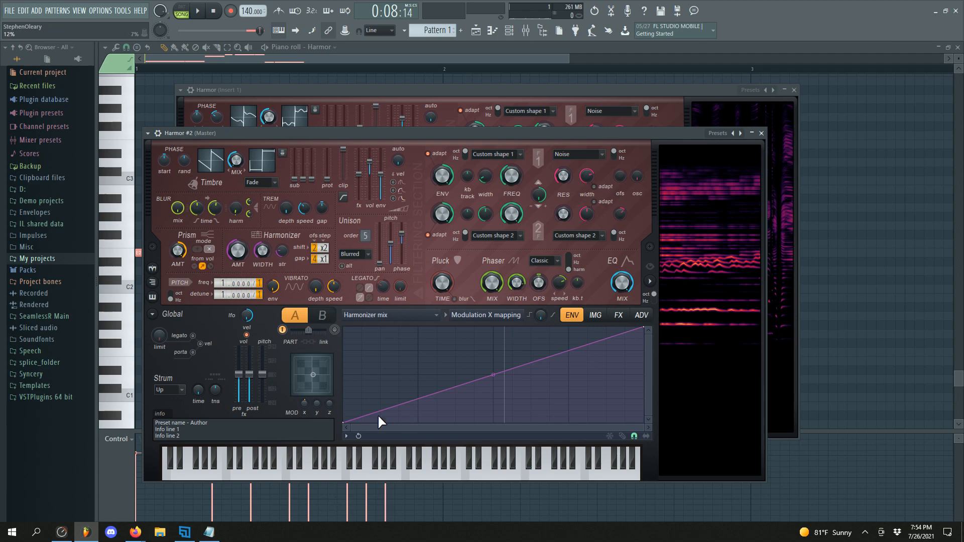
pyautogui.moveTo(304, 404)
pyautogui.mouseDown()
pyautogui.moveTo(304, 448)
pyautogui.moveTo(304, 421)
pyautogui.moveTo(305, 439)
pyautogui.mouseUp()
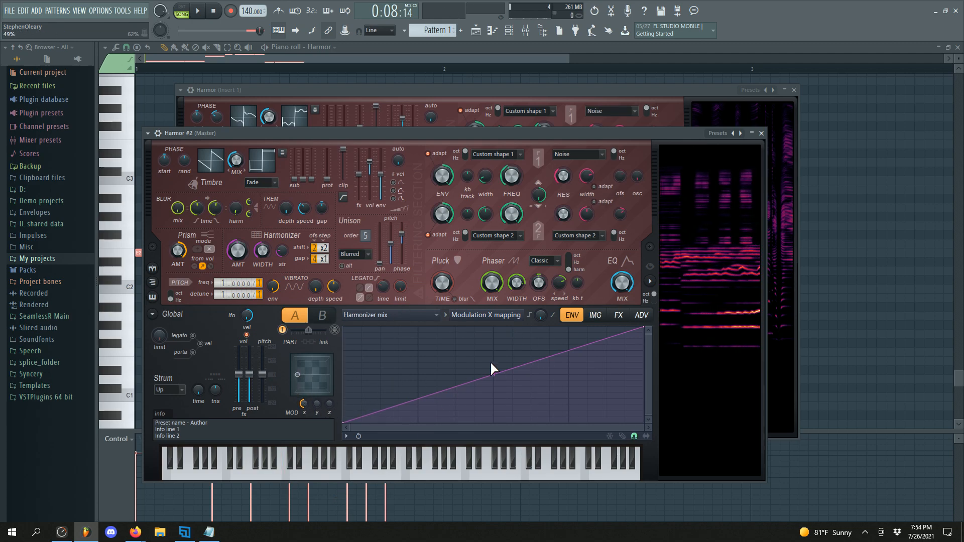
pyautogui.moveTo(493, 377); pyautogui.dragTo(493, 415)
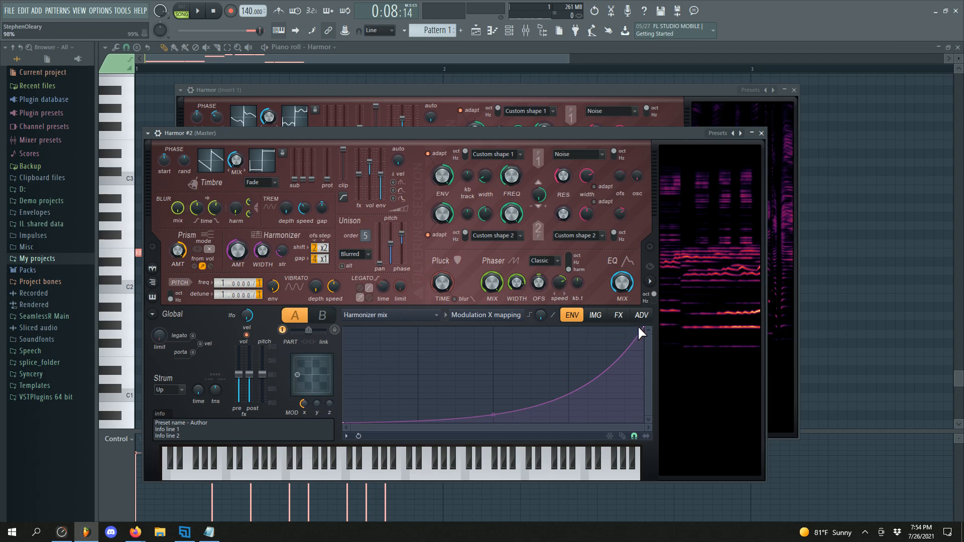
pyautogui.moveTo(492, 414)
pyautogui.mouseDown()
pyautogui.moveTo(492, 381)
pyautogui.moveTo(493, 417)
pyautogui.mouseUp()
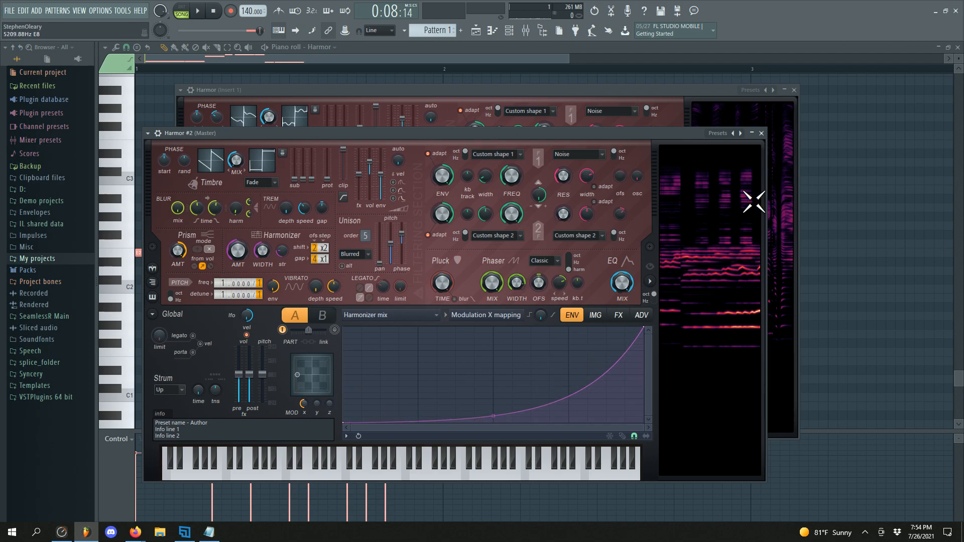
# Step: Check the unit order in the original Harmor's advanced settings for comparison, and return to Harmor #2
pyautogui.click(762, 133)
pyautogui.moveTo(421, 98); pyautogui.dragTo(407, 84)
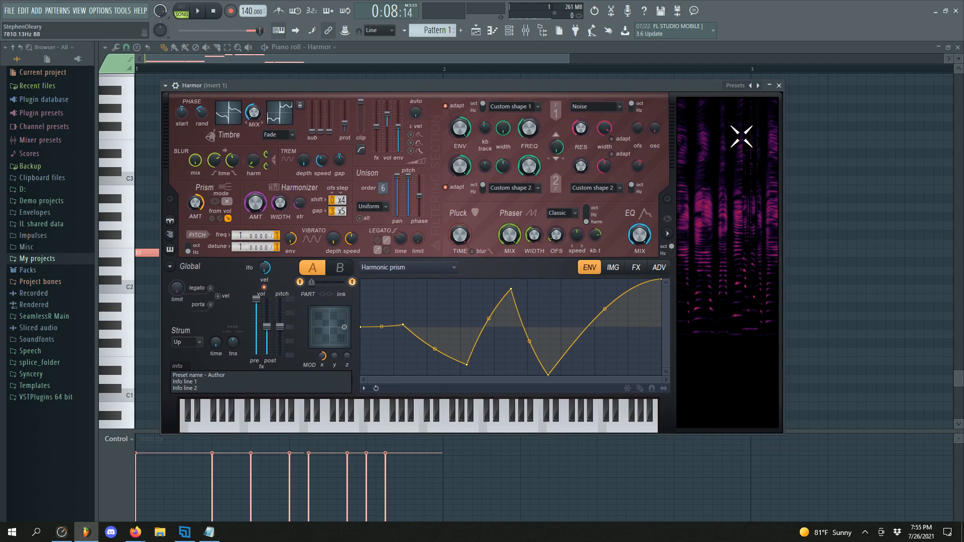
pyautogui.click(659, 267)
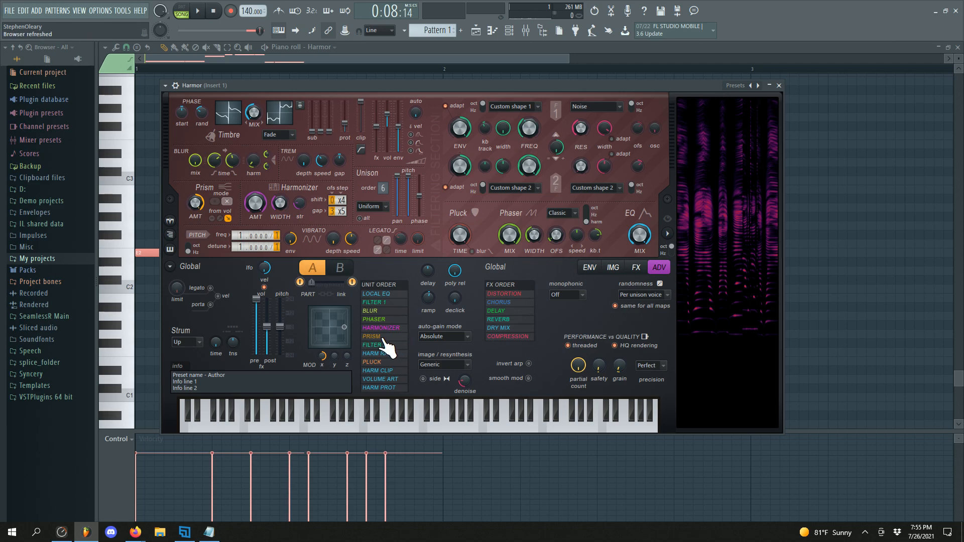
pyautogui.click(509, 31)
pyautogui.click(256, 403)
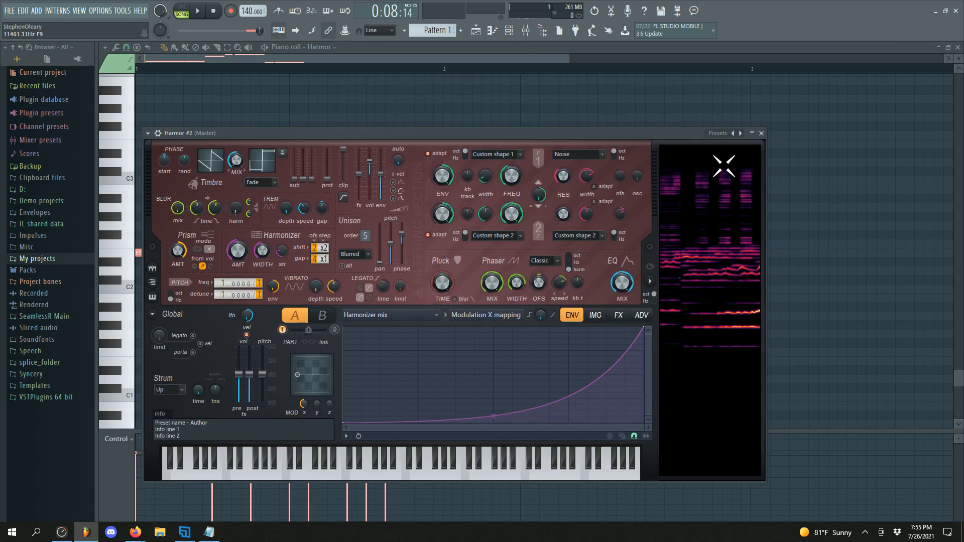
# Step: Move Prism below Harmonizer in Harmor #2's unit order and audition the order with Modulation X
pyautogui.moveTo(304, 404)
pyautogui.mouseDown()
pyautogui.moveTo(304, 363)
pyautogui.moveTo(306, 407)
pyautogui.mouseUp()
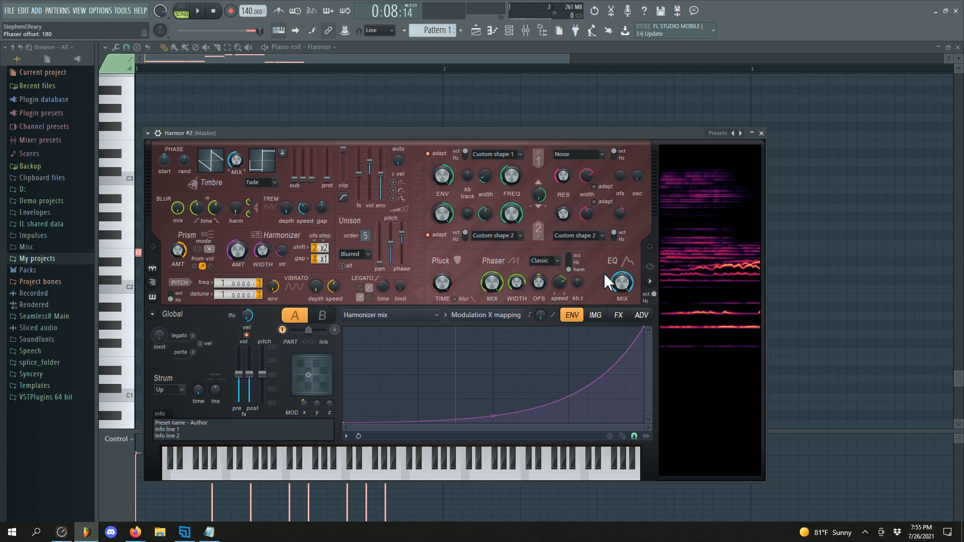
pyautogui.click(642, 315)
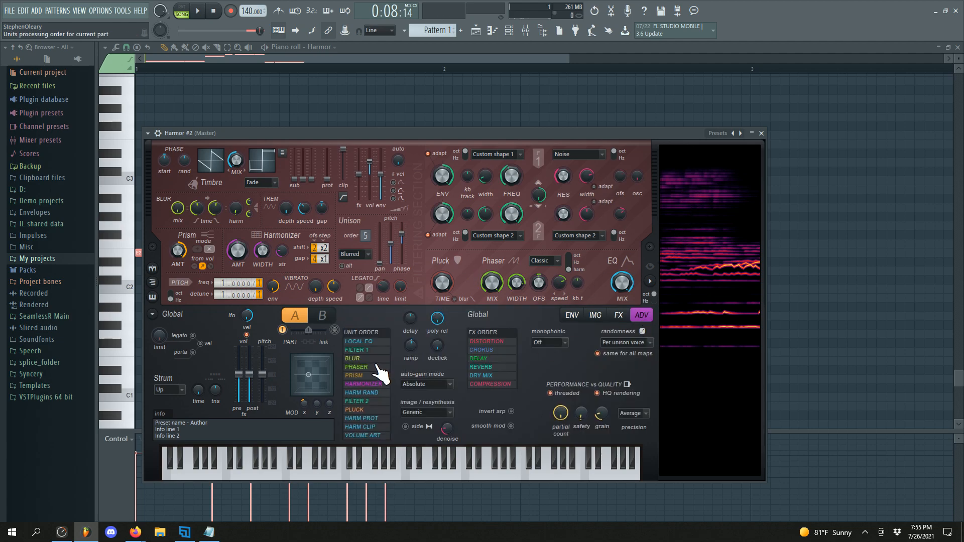
pyautogui.moveTo(375, 377); pyautogui.dragTo(377, 390)
pyautogui.moveTo(304, 403); pyautogui.dragTo(304, 380)
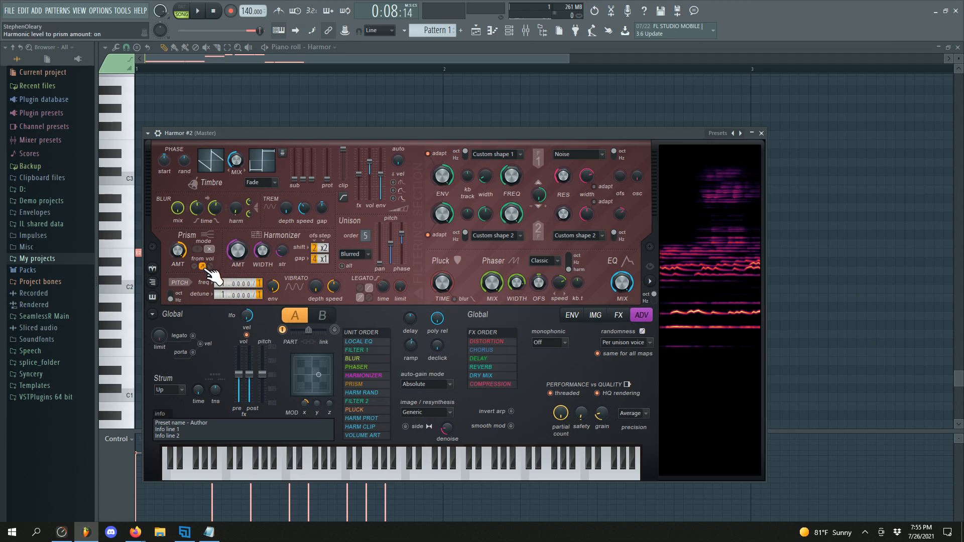
# Step: Audition the pattern on the original Harmor while reviewing its unit order and image section
pyautogui.click(761, 133)
pyautogui.click(263, 372)
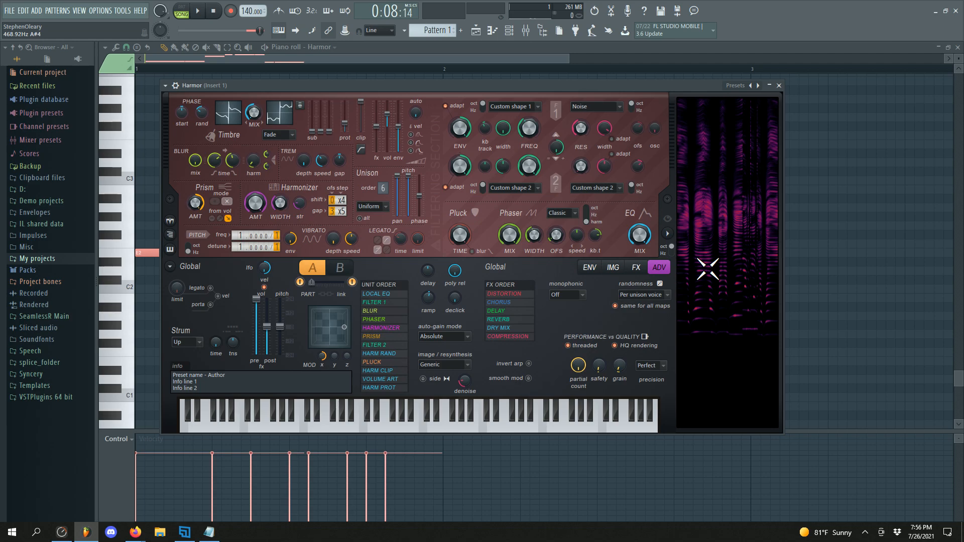
pyautogui.press('space')
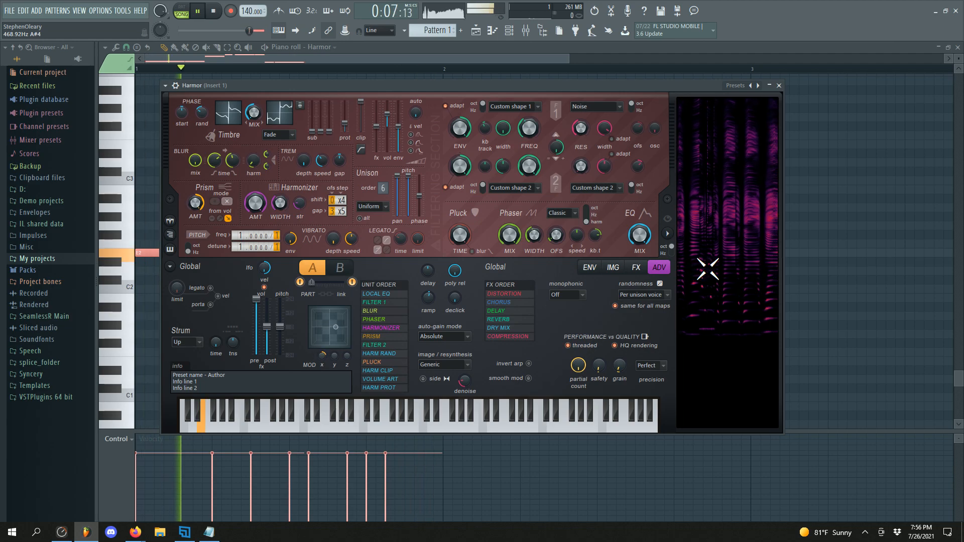
pyautogui.moveTo(381, 328)
pyautogui.mouseDown()
pyautogui.moveTo(383, 340)
pyautogui.moveTo(388, 330)
pyautogui.mouseUp()
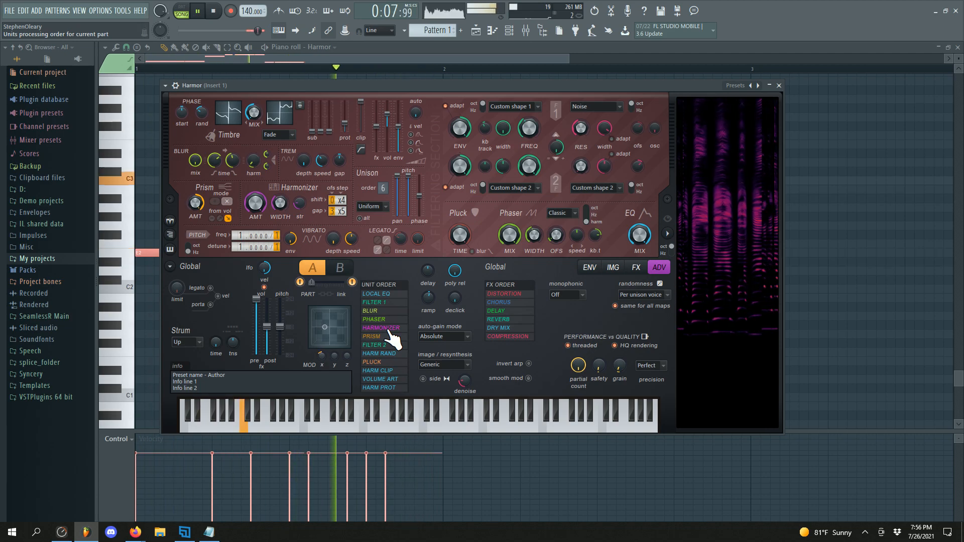
pyautogui.press('space')
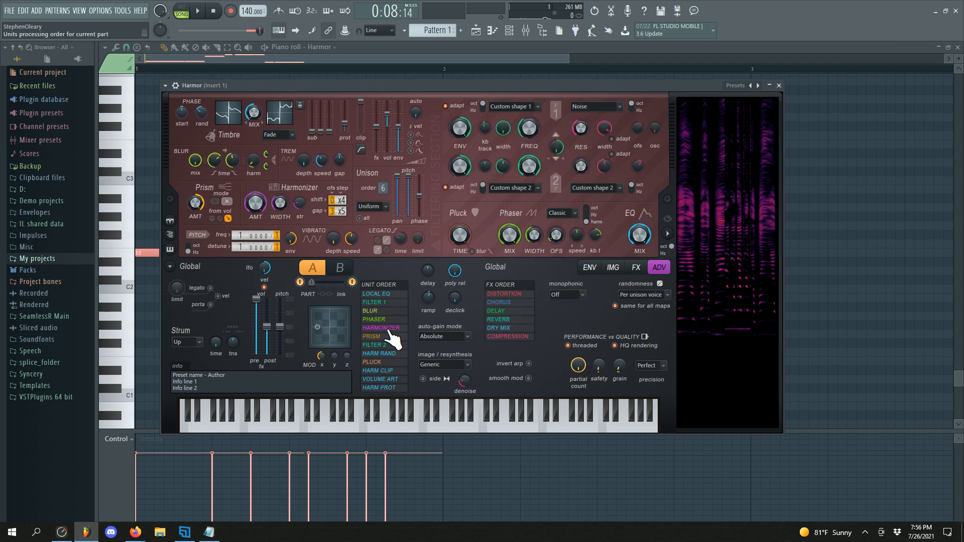
pyautogui.click(613, 268)
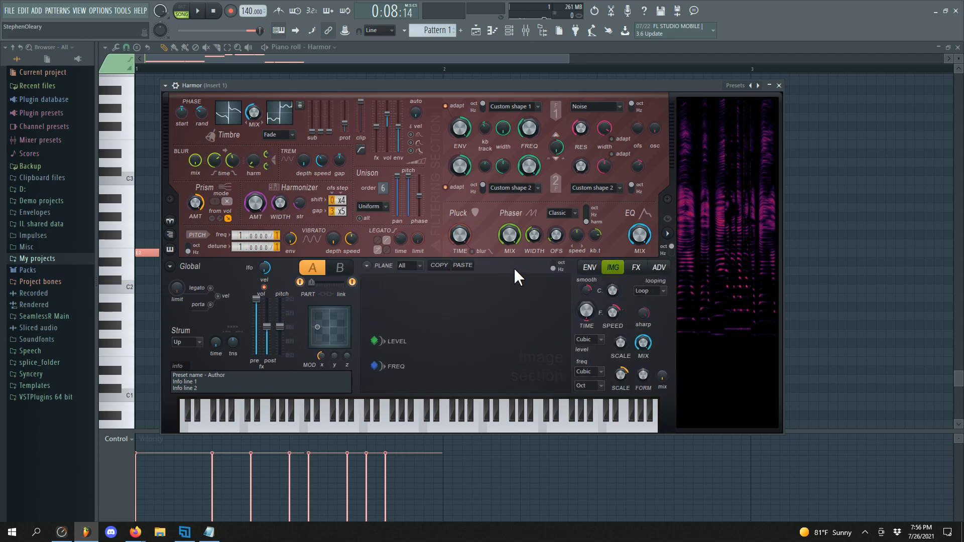
pyautogui.click(589, 267)
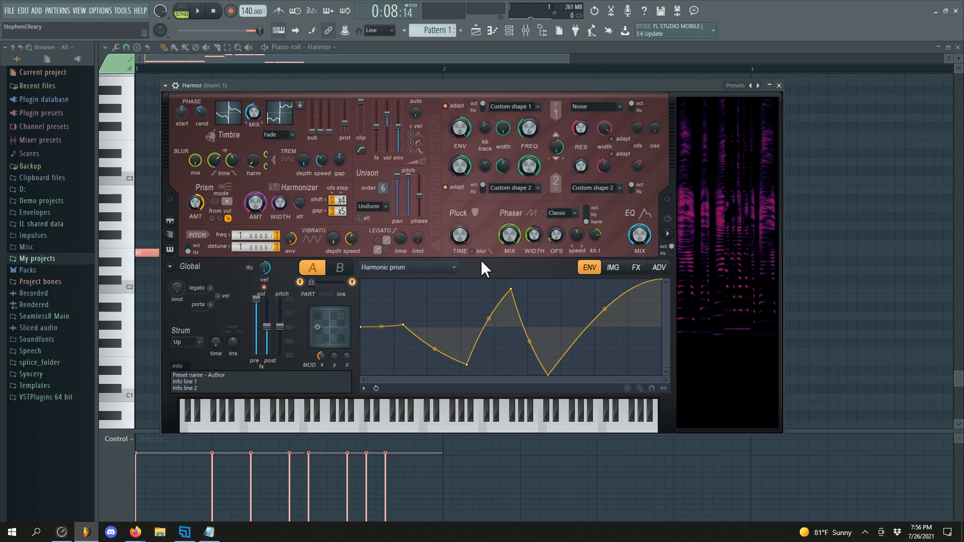
# Step: Add another new Harmor instance and show its spectrum display
pyautogui.middleClick(789, 21)
pyautogui.click(417, 193)
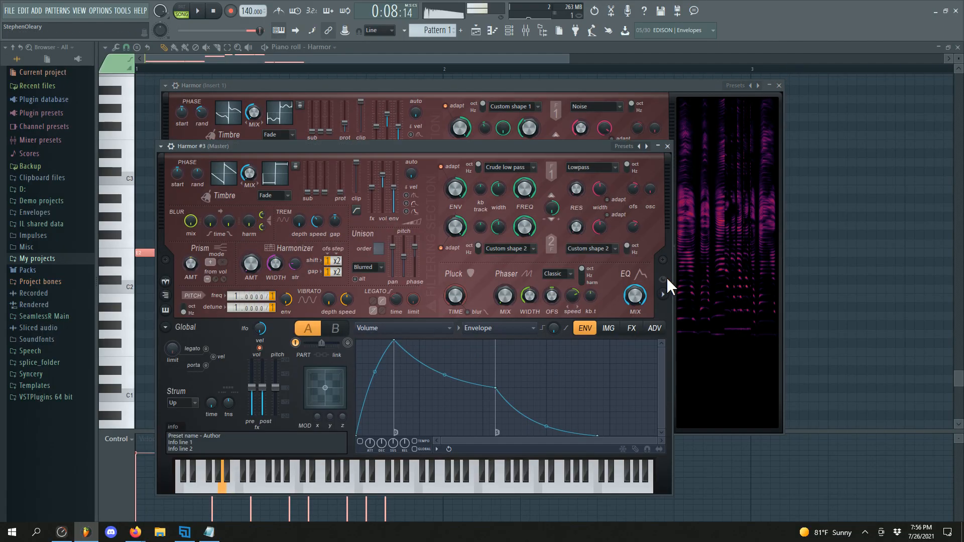
pyautogui.click(663, 295)
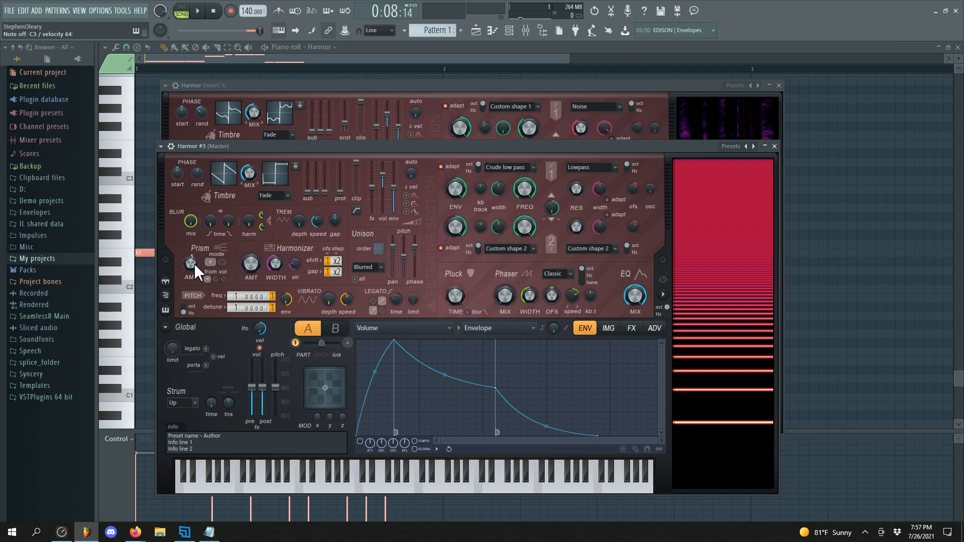
# Step: Enable a prism amount envelope in Harmor #3 that falls from maximum to slightly above centre, with snap to grid turned on
pyautogui.rightClick(193, 263)
pyautogui.click(250, 284)
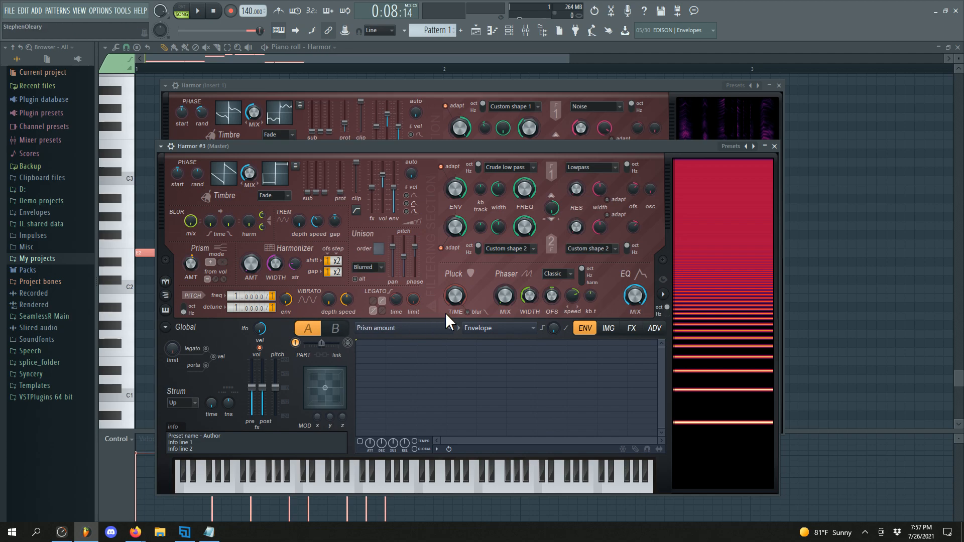
pyautogui.rightClick(412, 389)
pyautogui.click(360, 443)
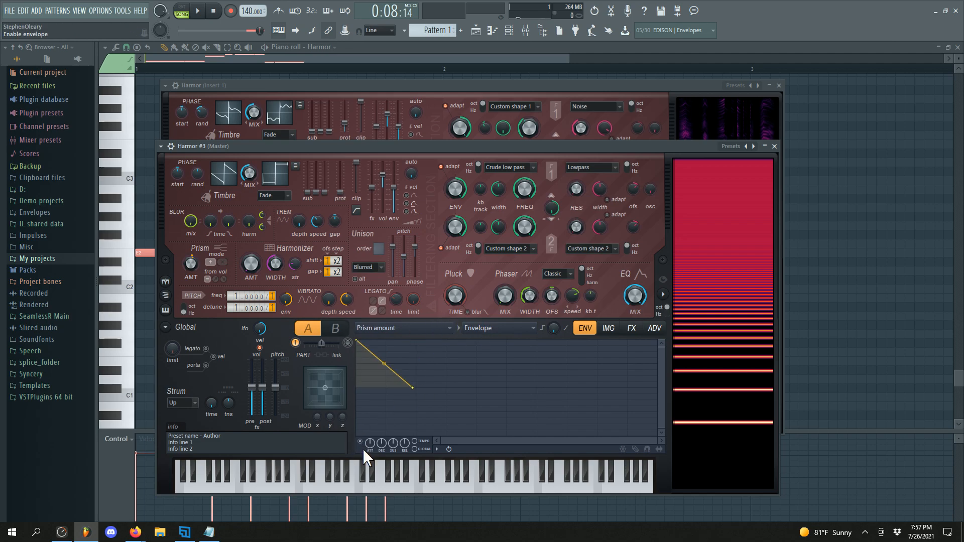
pyautogui.moveTo(412, 388); pyautogui.dragTo(415, 388)
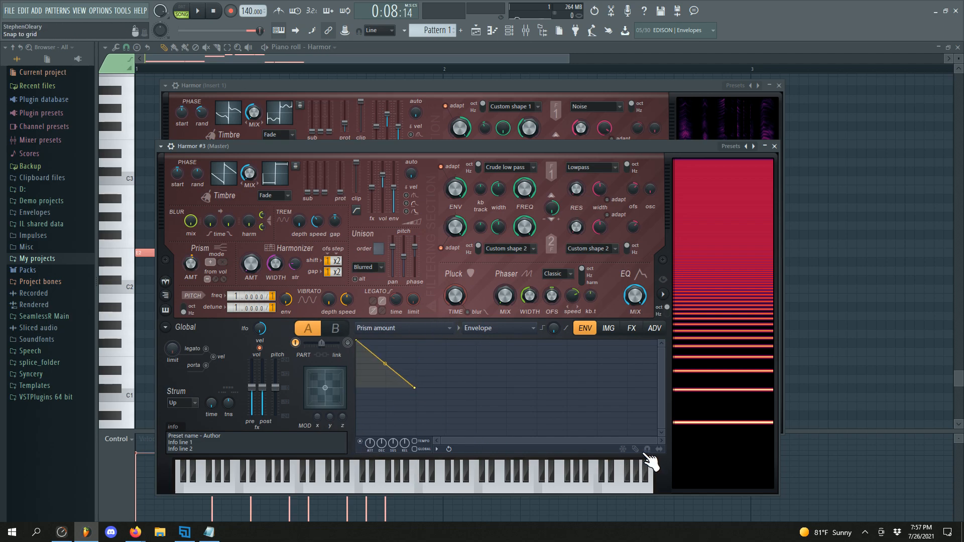
pyautogui.click(648, 450)
pyautogui.moveTo(415, 388); pyautogui.dragTo(416, 389)
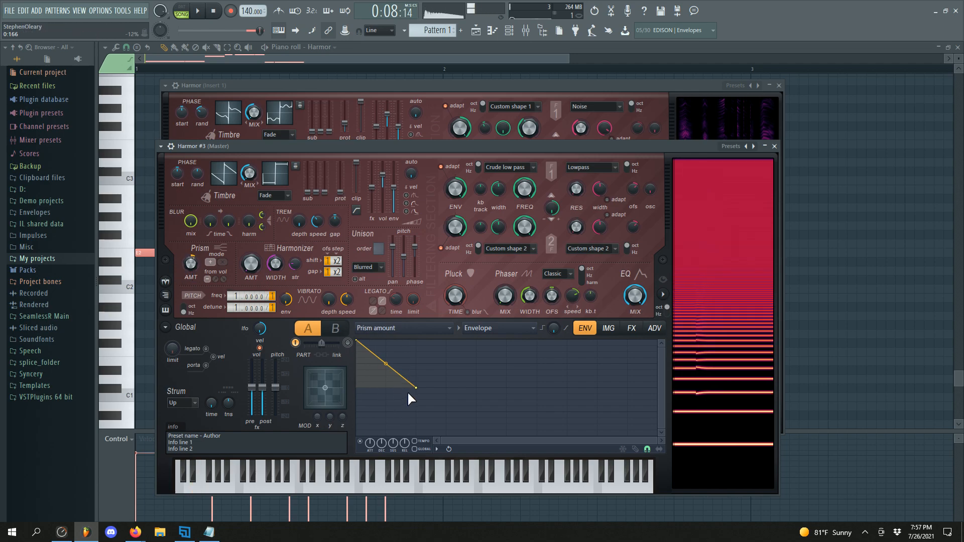
pyautogui.moveTo(416, 388); pyautogui.dragTo(417, 382)
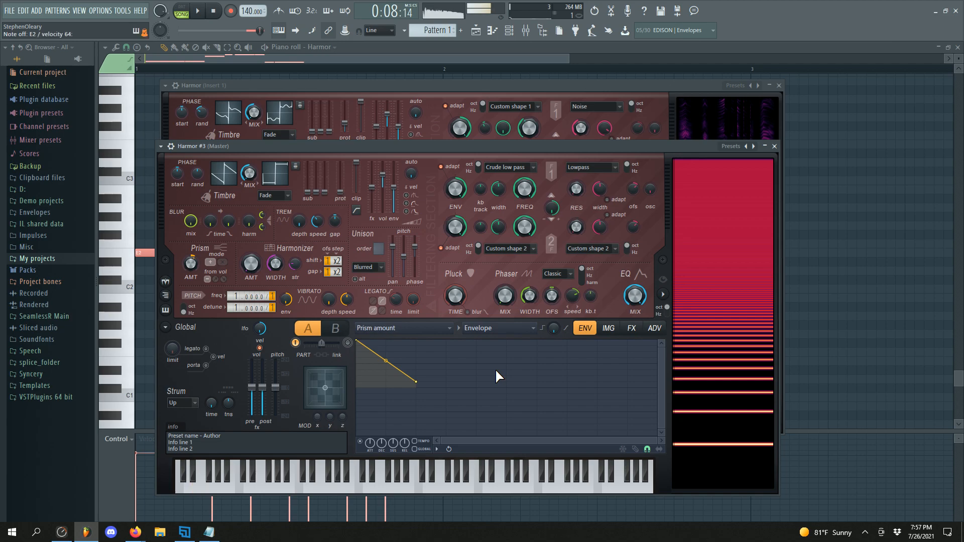
# Step: Move the original Harmor window out of the way and display Harmor #3's Harmonic prism curve
pyautogui.click(405, 98)
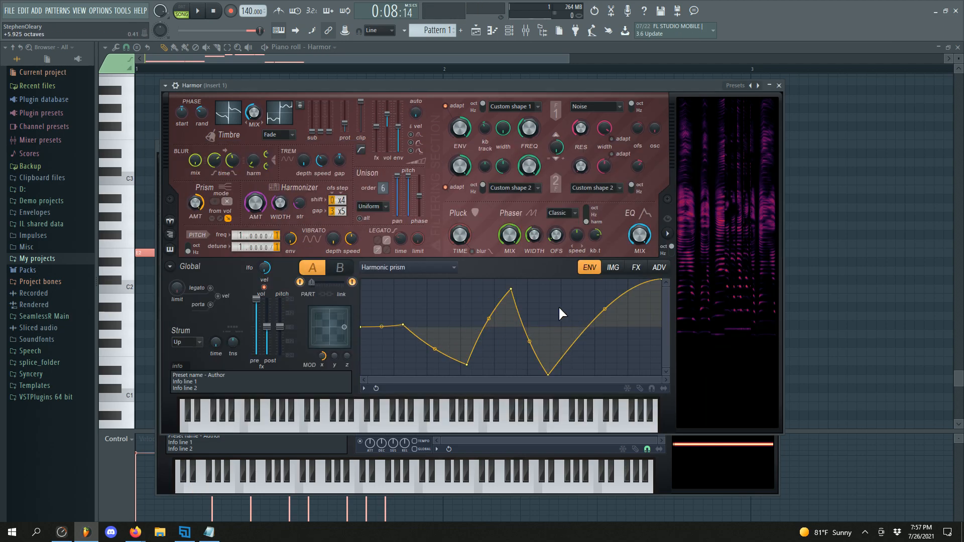
pyautogui.moveTo(438, 84); pyautogui.dragTo(702, 452)
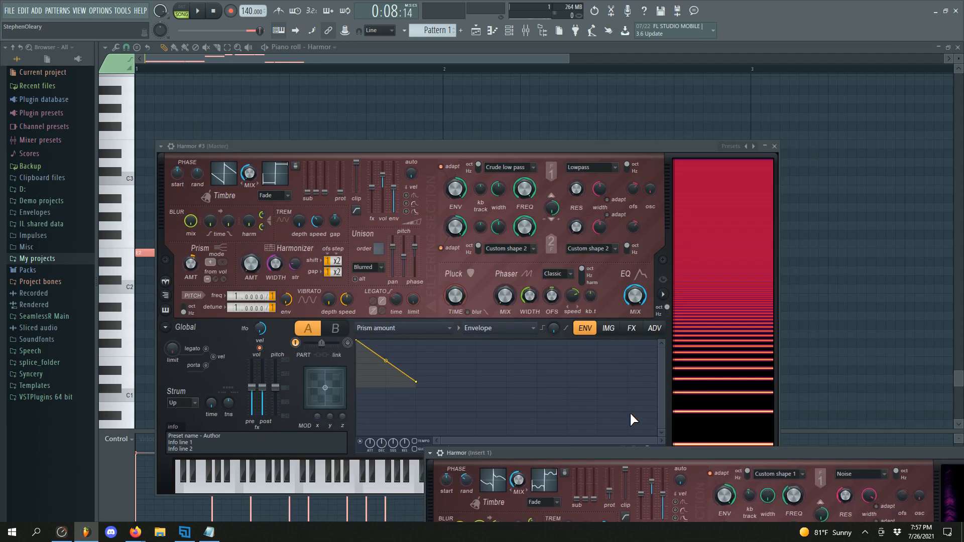
pyautogui.click(437, 326)
pyautogui.click(571, 258)
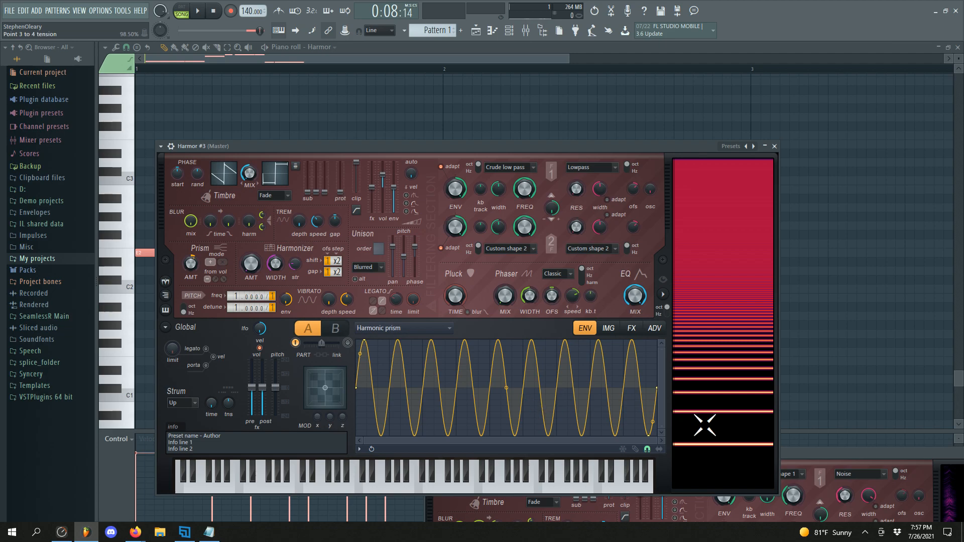
# Step: Bring the original Harmor back over Harmor #3 and examine its Harmonic prism and Harmonic unison pitch curves
pyautogui.moveTo(822, 454); pyautogui.dragTo(568, 105)
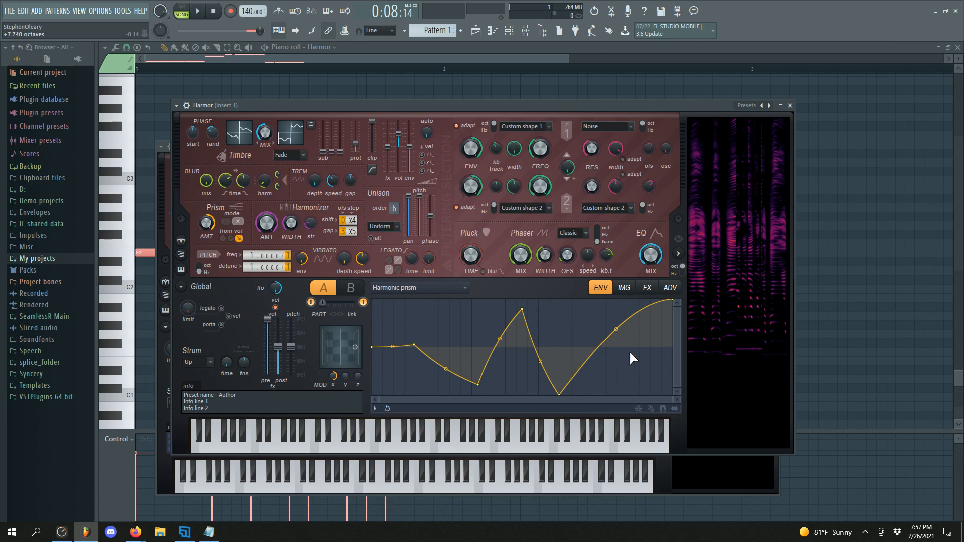
pyautogui.click(453, 286)
pyautogui.click(616, 256)
pyautogui.click(401, 285)
pyautogui.click(577, 267)
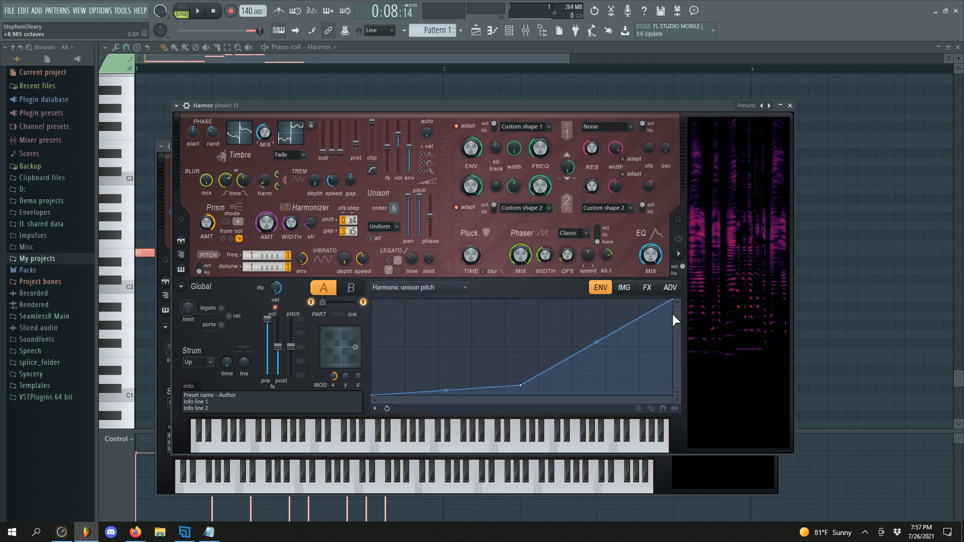
# Step: Examine the Modulation X mappings of the original Harmor's unison pitch thickness, harmonizer mix and prism amount
pyautogui.rightClick(421, 201)
pyautogui.click(480, 203)
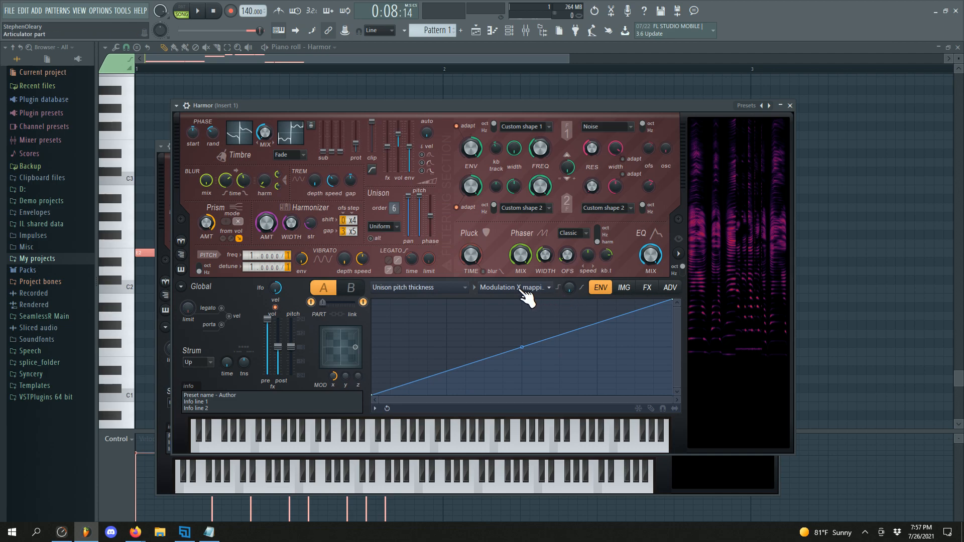
pyautogui.rightClick(266, 223)
pyautogui.click(300, 242)
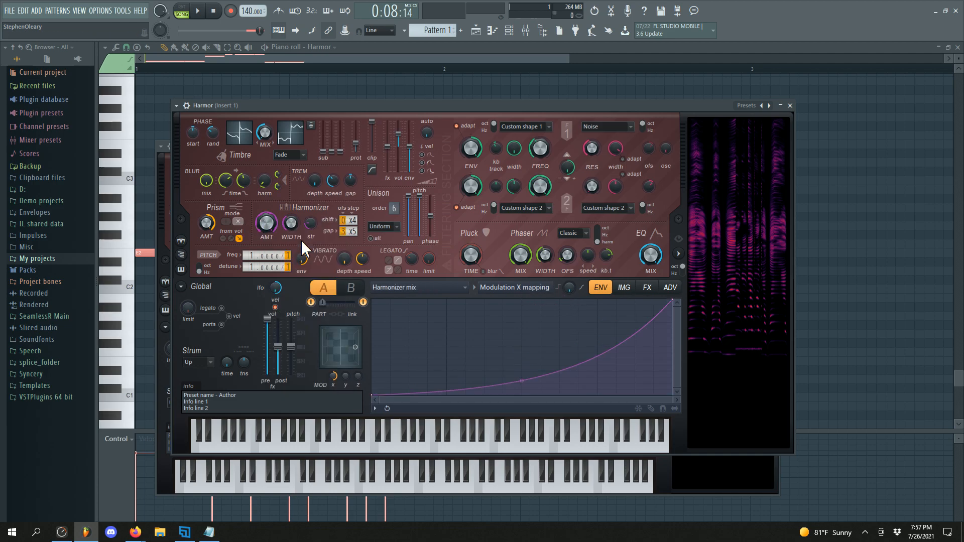
pyautogui.rightClick(205, 222)
pyautogui.click(231, 246)
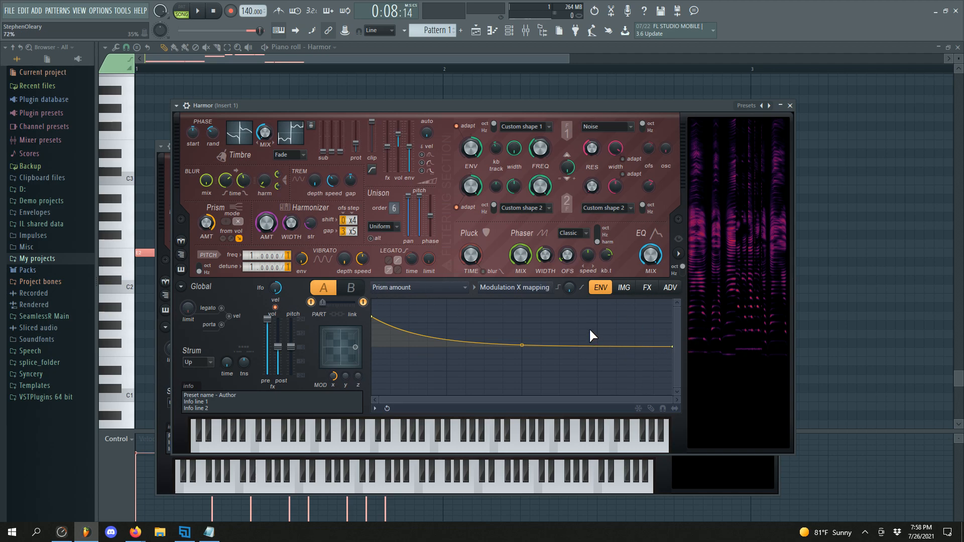
# Step: Play the pattern to hear the prism amount mapping, and display the Modulation X mapping for Volume
pyautogui.press('space')
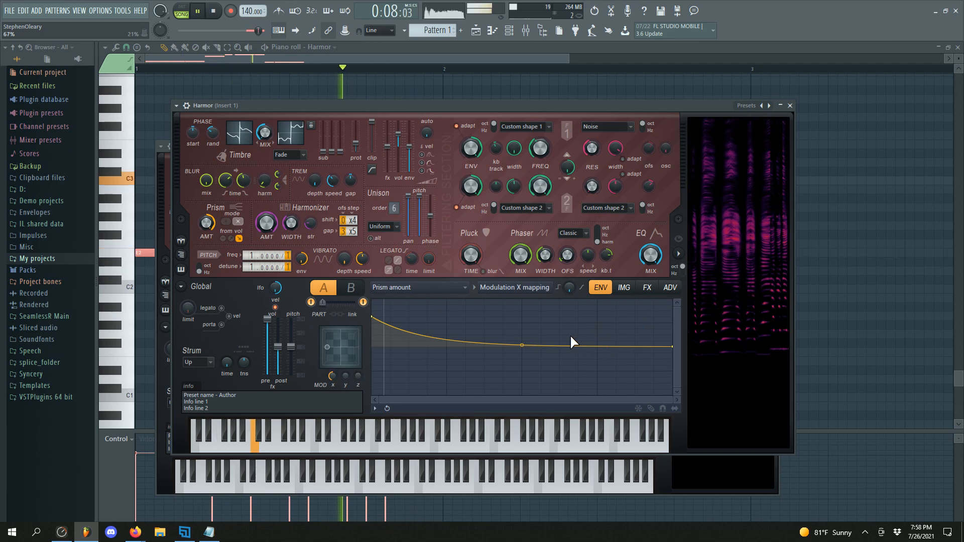
pyautogui.press('space')
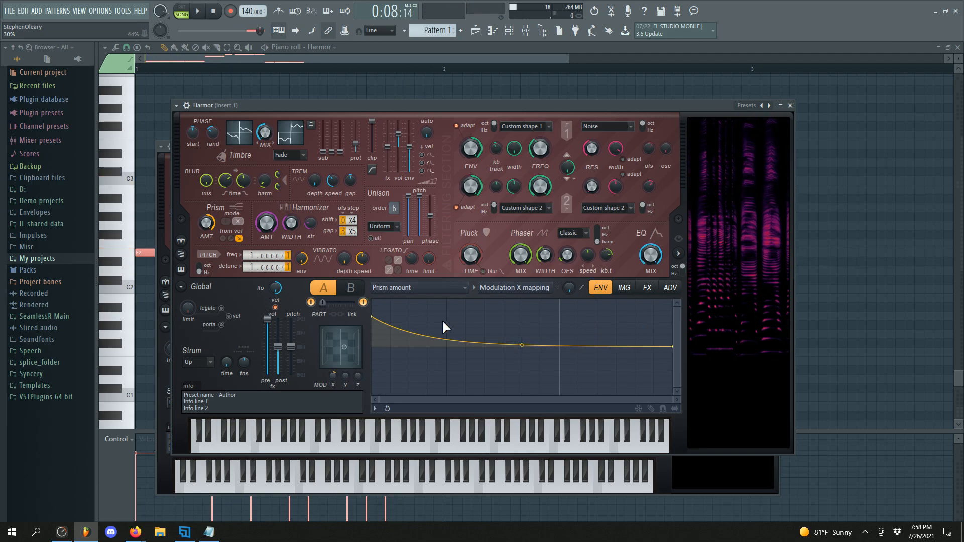
pyautogui.click(450, 289)
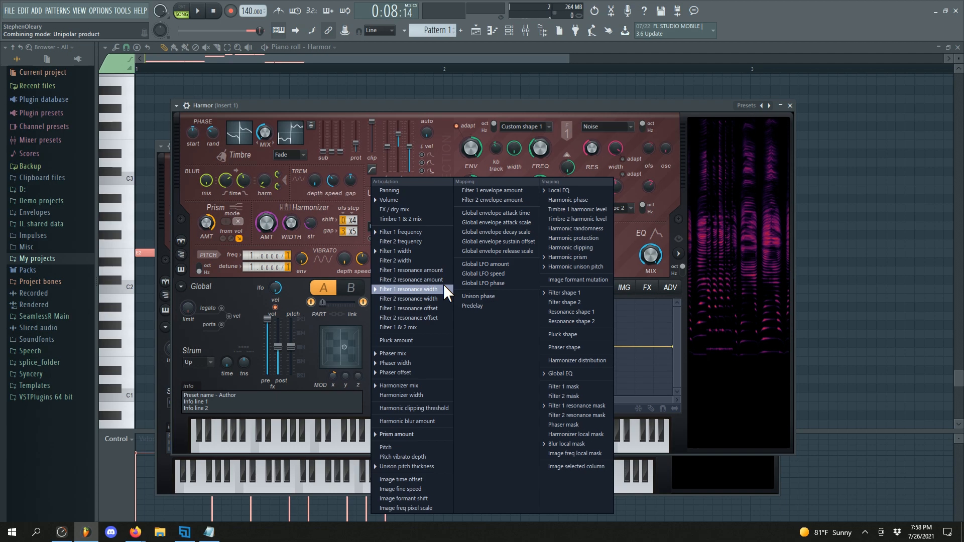
pyautogui.click(412, 200)
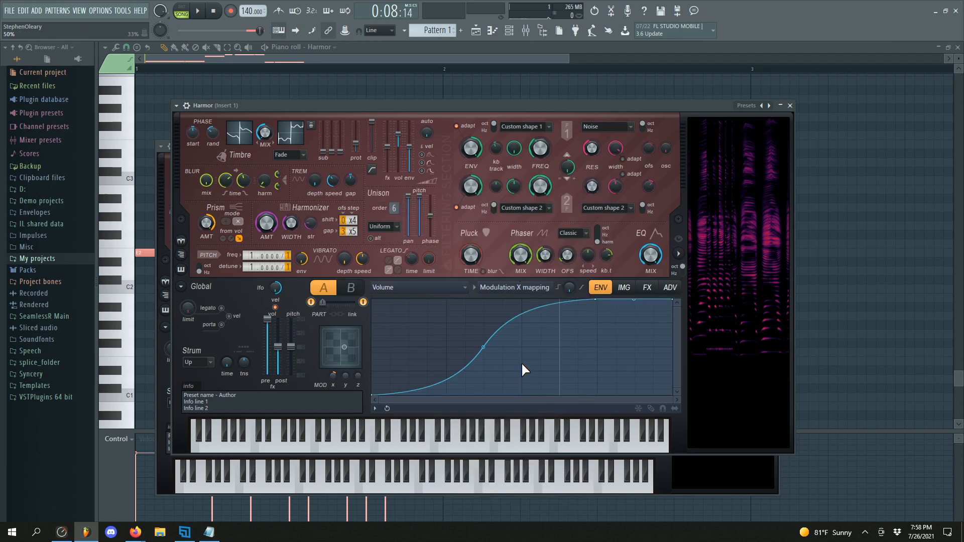
# Step: Compare the Volume mapping to Modulation X of parts B and A while the pattern plays
pyautogui.click(351, 288)
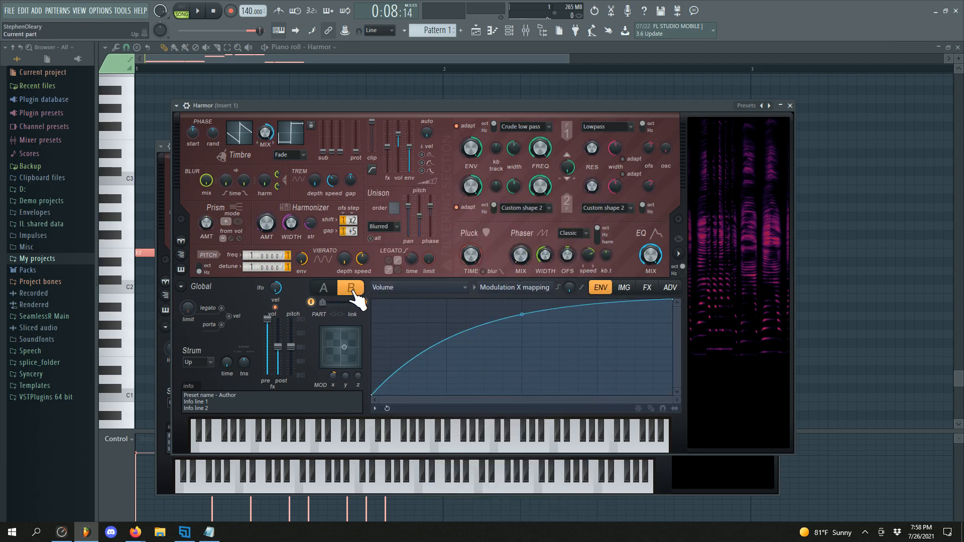
pyautogui.press('space')
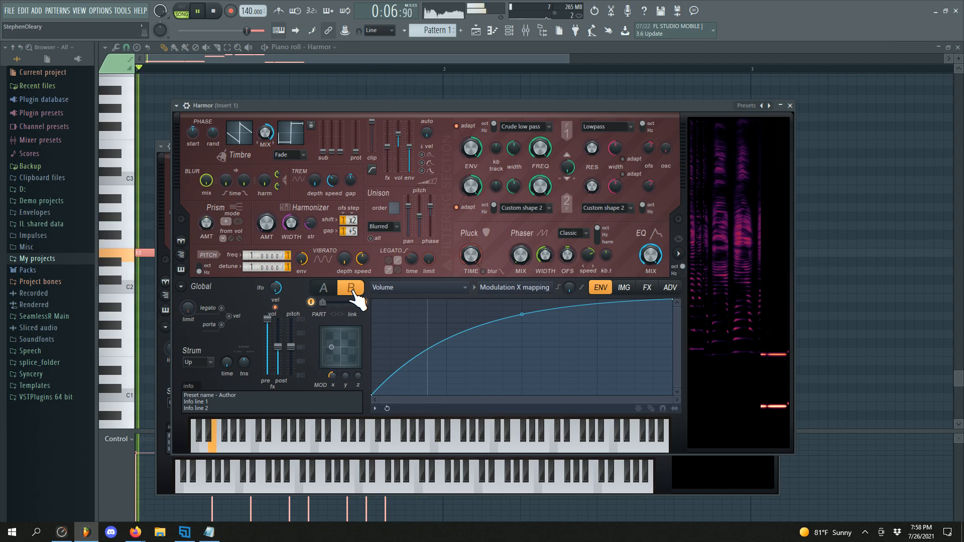
pyautogui.click(332, 290)
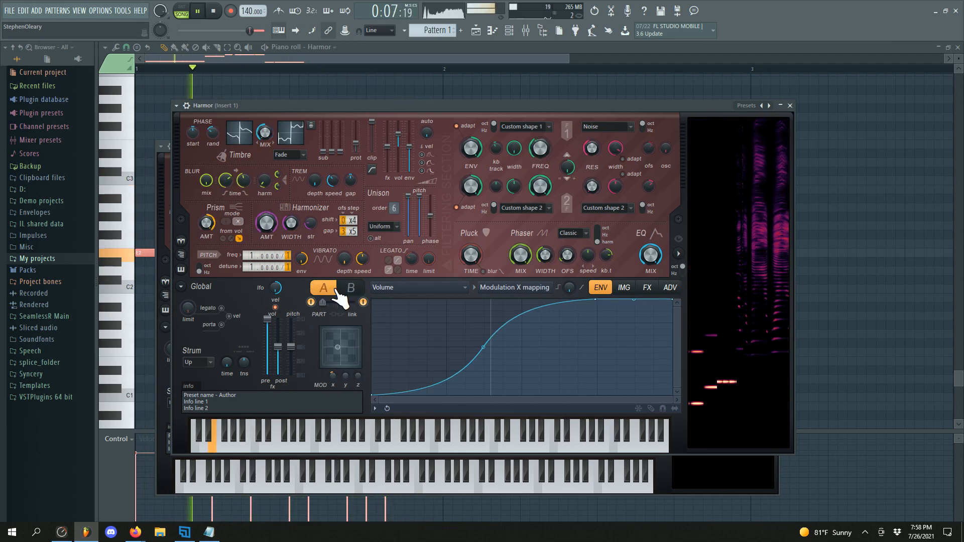
pyautogui.press('space')
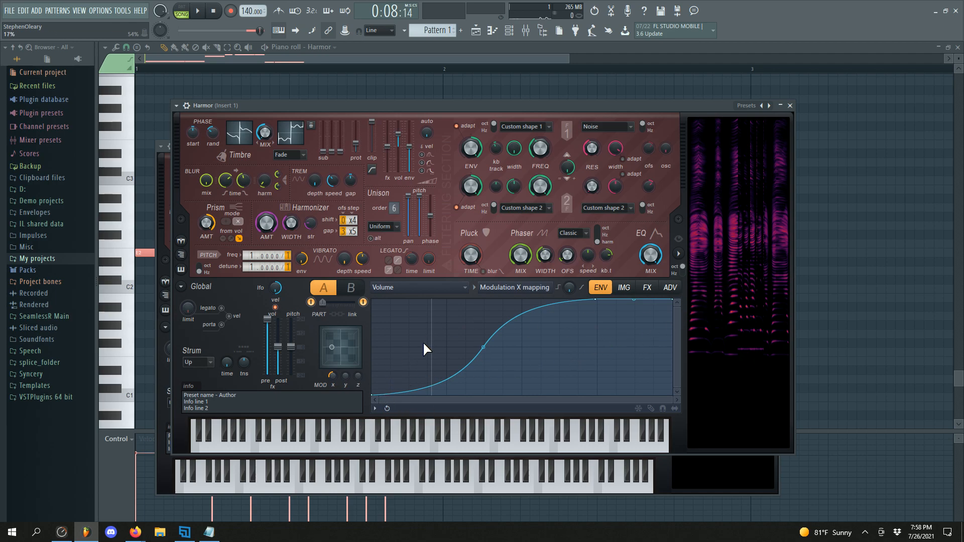
# Step: Audition part A's Volume mapping with its first point raised to maximum and with that point returned to the minimum
pyautogui.moveTo(372, 395); pyautogui.dragTo(372, 300)
pyautogui.press('space')
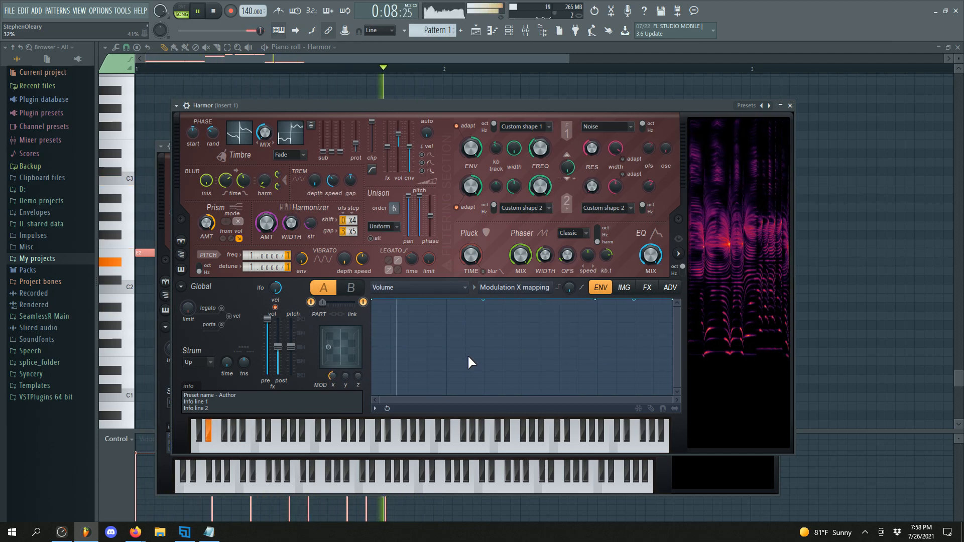
pyautogui.press('space')
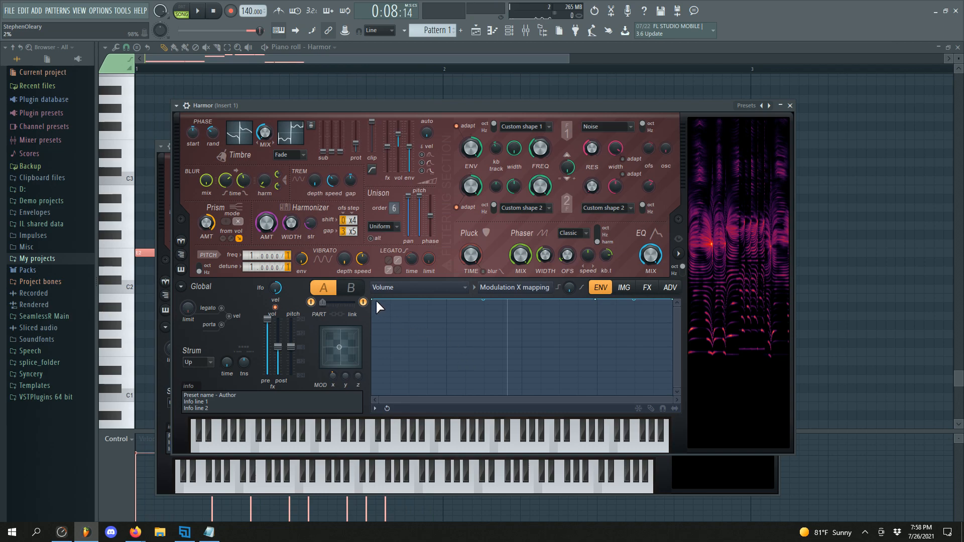
pyautogui.moveTo(372, 300); pyautogui.dragTo(372, 396)
pyautogui.press('space')
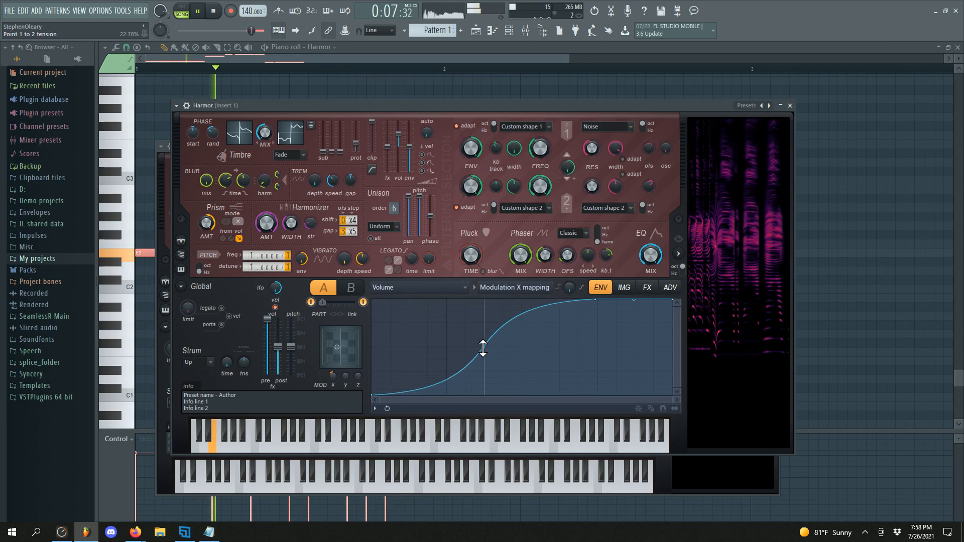
pyautogui.press('space')
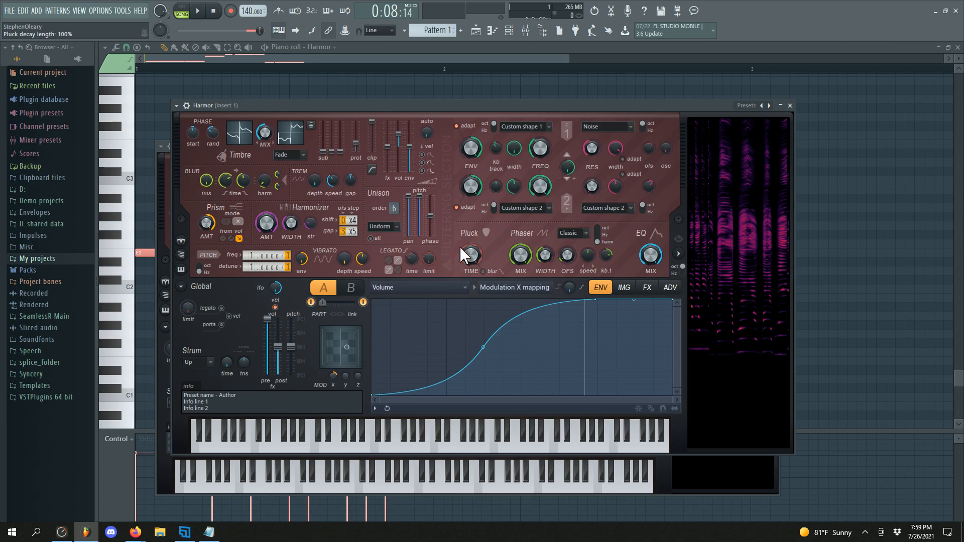
# Step: Examine the Modulation X mappings for Phaser width and Phaser offset
pyautogui.rightClick(544, 253)
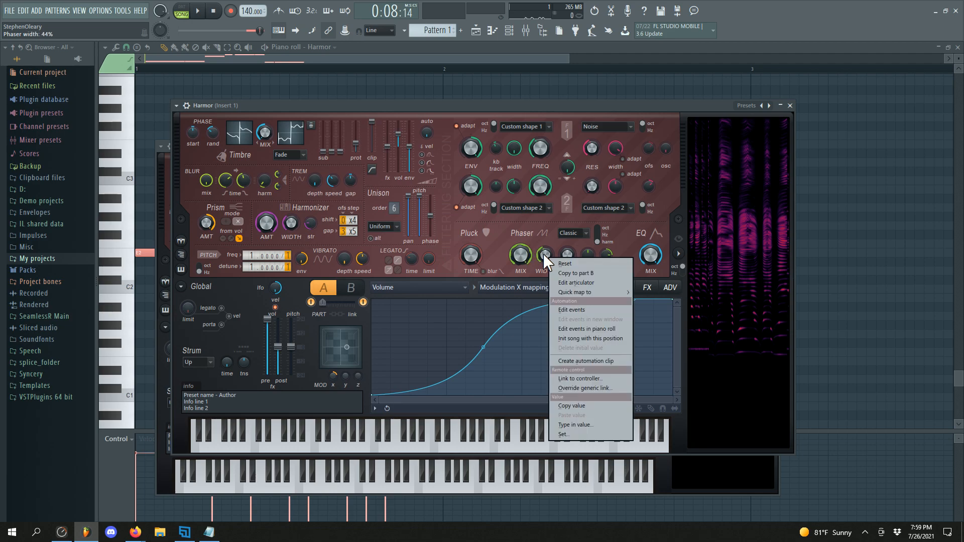
pyautogui.click(598, 282)
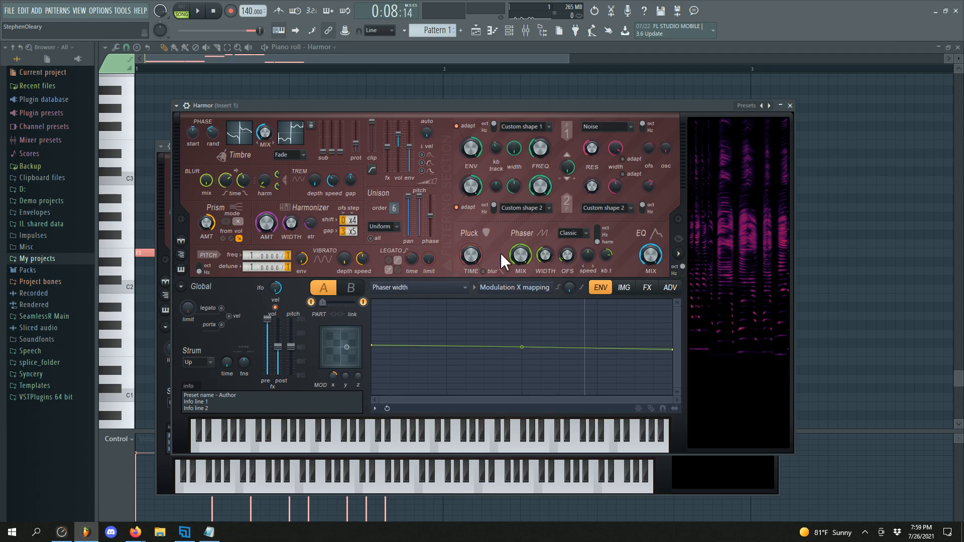
pyautogui.click(458, 290)
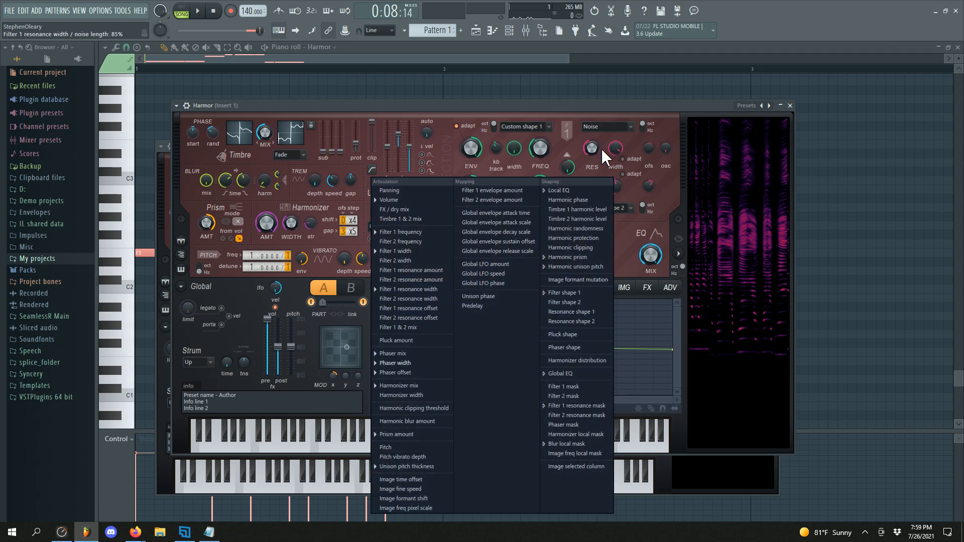
pyautogui.click(412, 372)
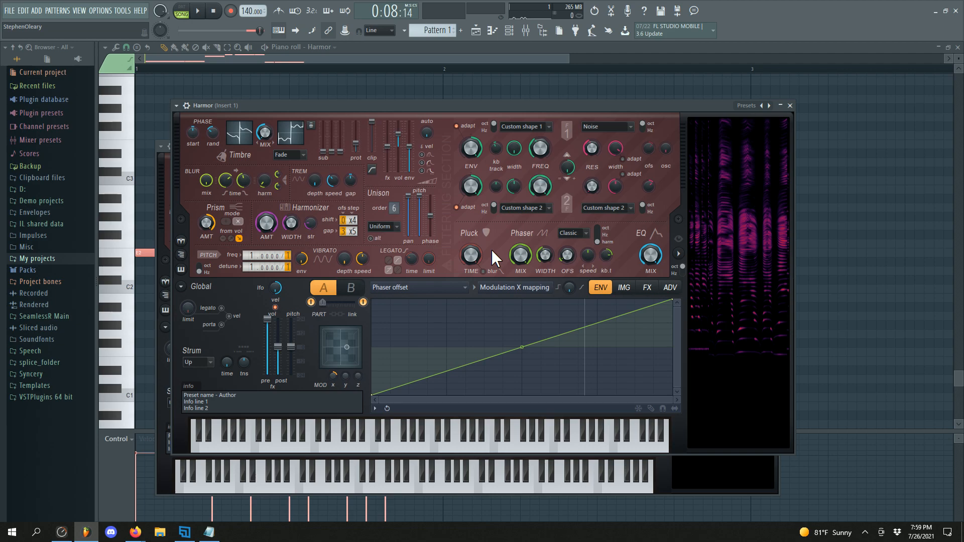
# Step: Examine the Filter 2 resonance mask and the custom curve of Filter shape 1
pyautogui.click(513, 126)
pyautogui.click(513, 126)
pyautogui.click(427, 287)
pyautogui.click(577, 415)
pyautogui.click(444, 291)
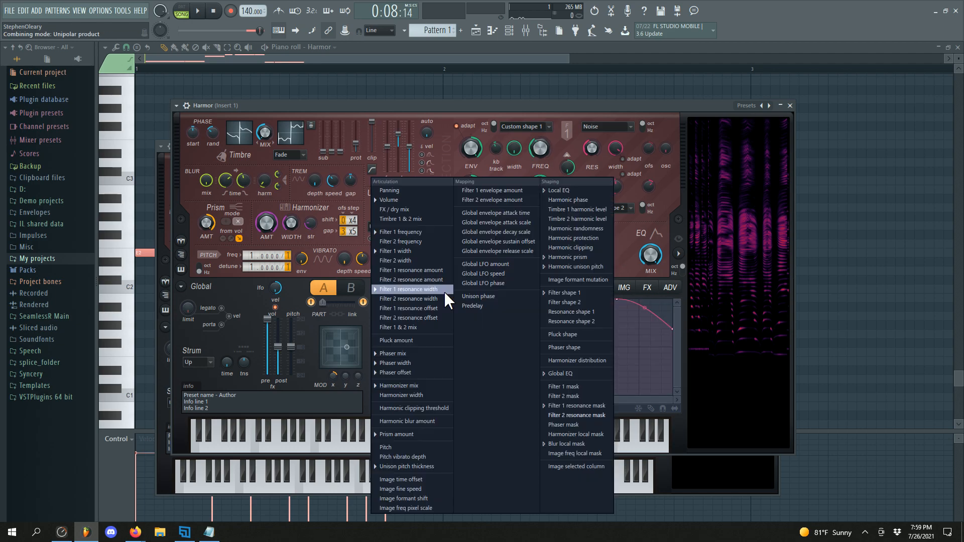
pyautogui.click(564, 293)
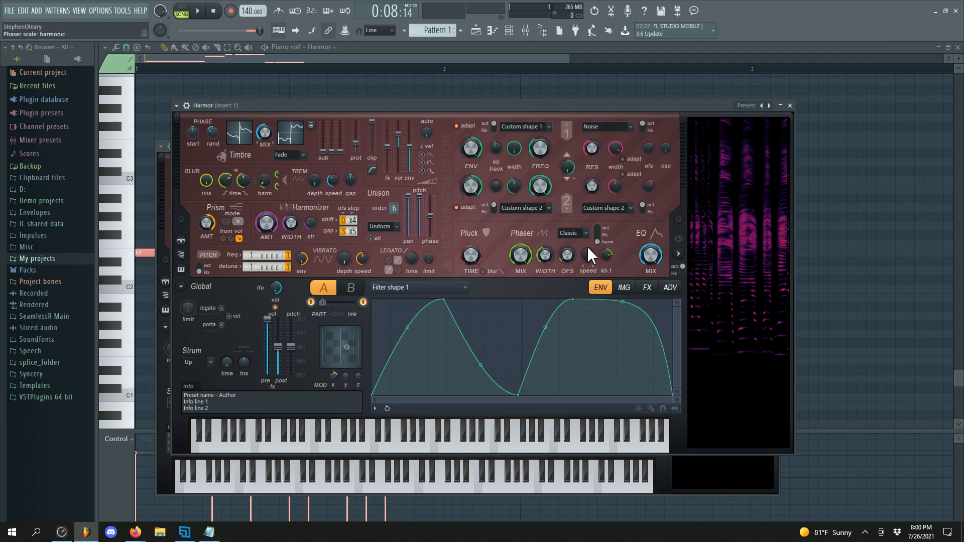
# Step: Show the effects settings, and play part B with the part A/B mix at 49% and back fully on part A
pyautogui.click(650, 287)
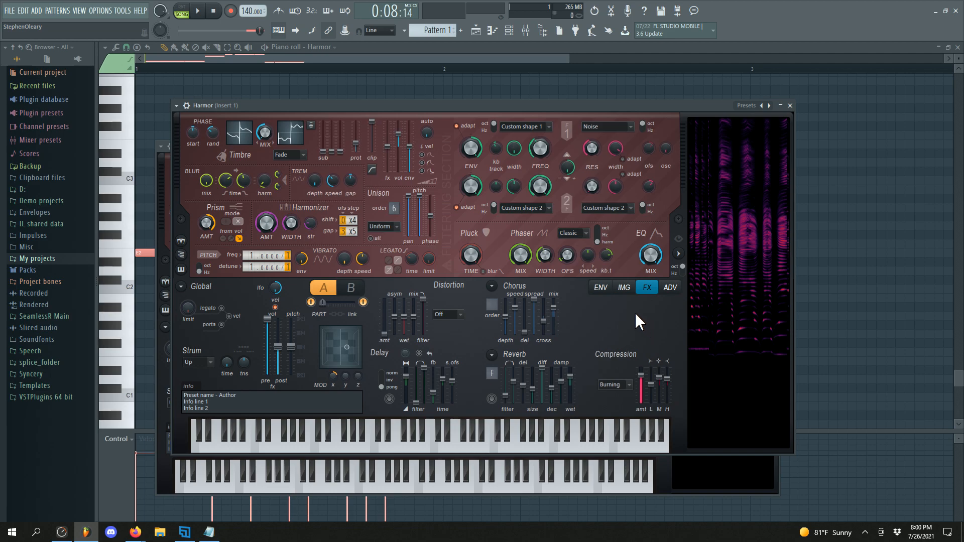
pyautogui.click(351, 287)
pyautogui.click(324, 288)
pyautogui.click(351, 289)
pyautogui.press('space')
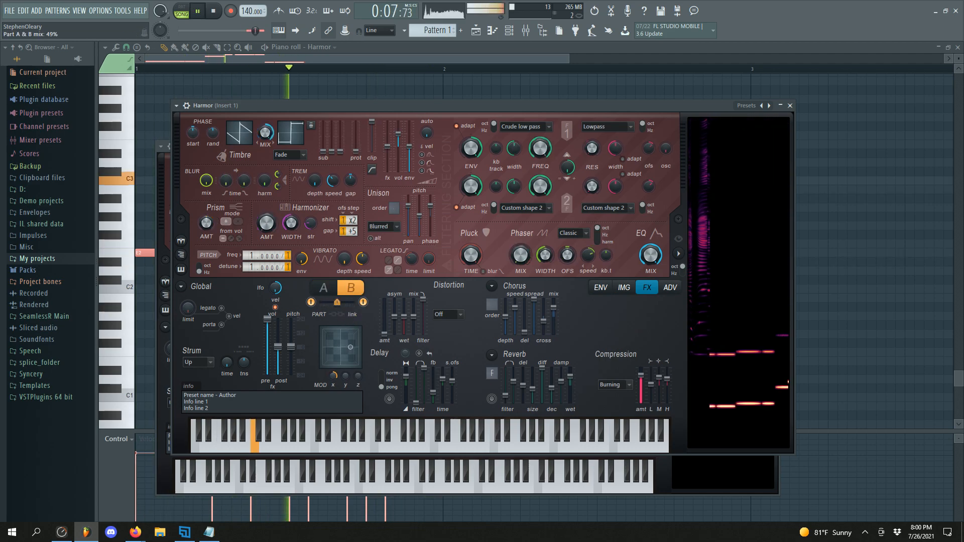
pyautogui.moveTo(342, 317); pyautogui.dragTo(324, 305)
pyautogui.press('space')
# Step: Examine the Modulation X automation clip under Pattern 1 in the playlist, with the tracks enlarged vertically
pyautogui.click(477, 30)
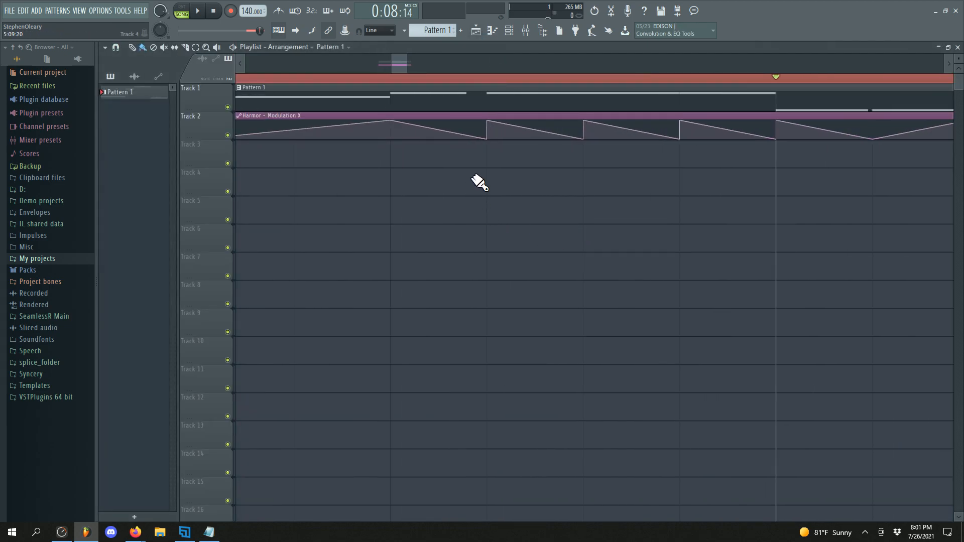
pyautogui.hscroll(-1, 575, 194)
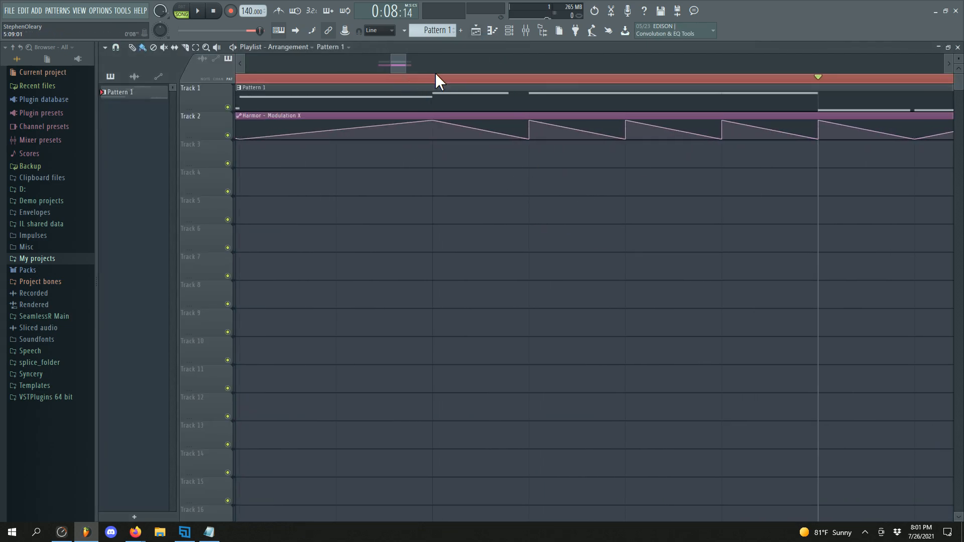
pyautogui.click(447, 63)
pyautogui.moveTo(435, 63); pyautogui.dragTo(405, 61)
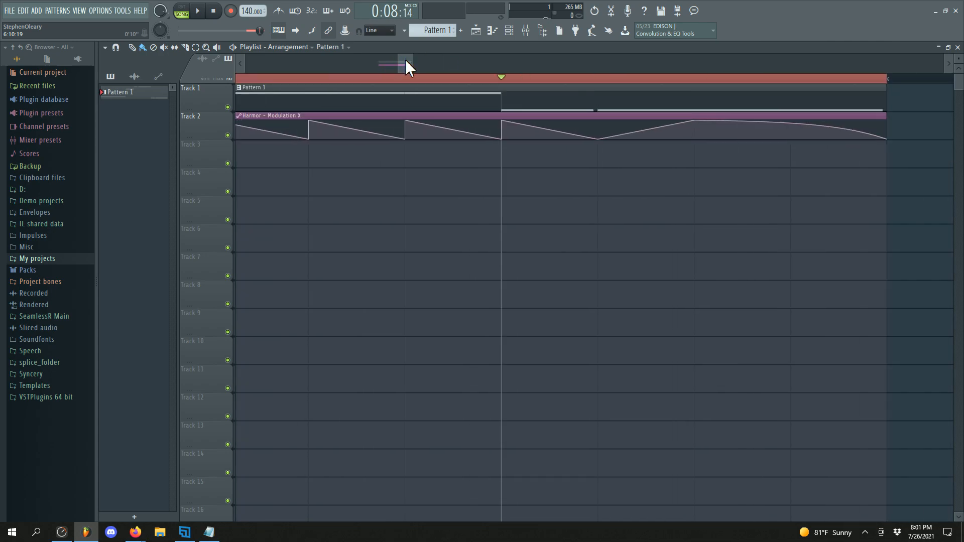
pyautogui.moveTo(959, 60); pyautogui.dragTo(960, 46)
pyautogui.moveTo(472, 267); pyautogui.dragTo(598, 278)
pyautogui.click(339, 80)
pyautogui.moveTo(441, 238); pyautogui.dragTo(562, 241)
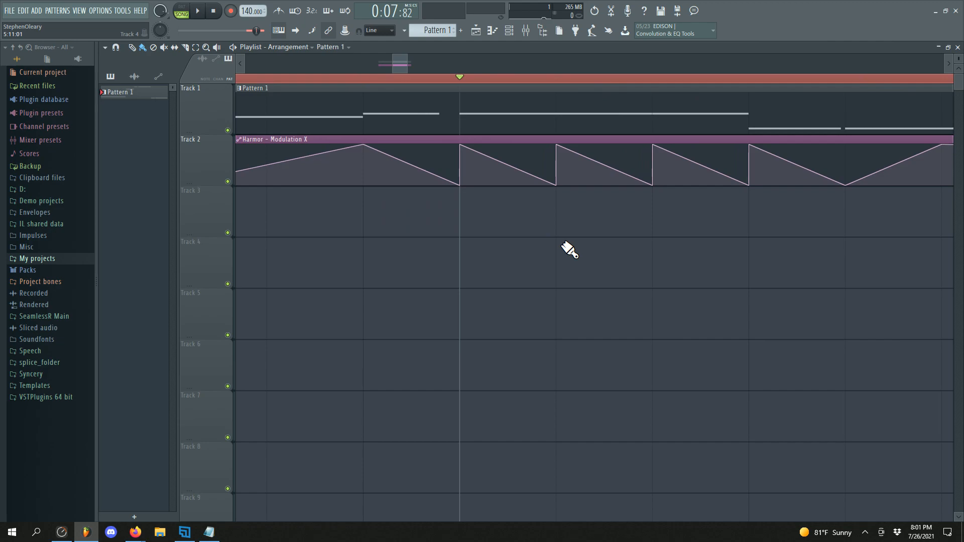
# Step: Select the time range of the three repeated falling ramps in the Modulation X clip, listen to it, and deselect the clips
pyautogui.moveTo(400, 66); pyautogui.dragTo(399, 81)
pyautogui.moveTo(467, 81); pyautogui.dragTo(768, 112)
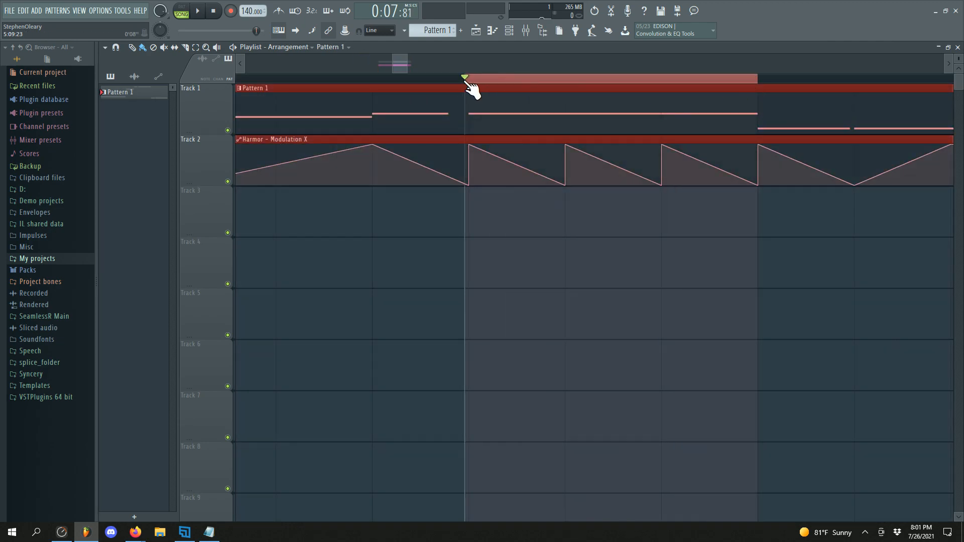
pyautogui.scroll(-3, 522, 262)
pyautogui.moveTo(504, 78); pyautogui.dragTo(630, 109)
pyautogui.press('space')
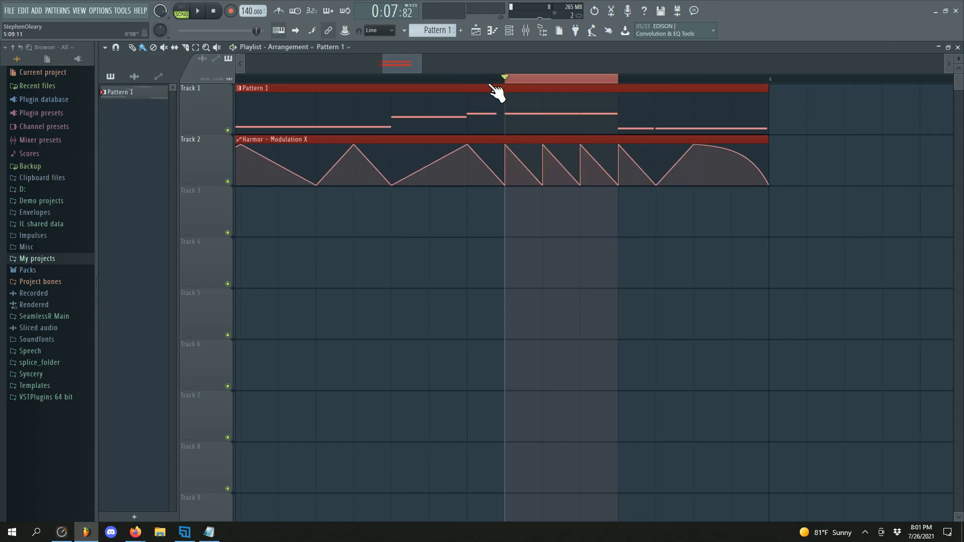
pyautogui.press('space')
pyautogui.press('space')
pyautogui.press('space')
pyautogui.hotkey('ctrl', 'd')
# Step: Reopen the original Harmor, compare the unit processing order of parts B and A, and close its window
pyautogui.click(511, 31)
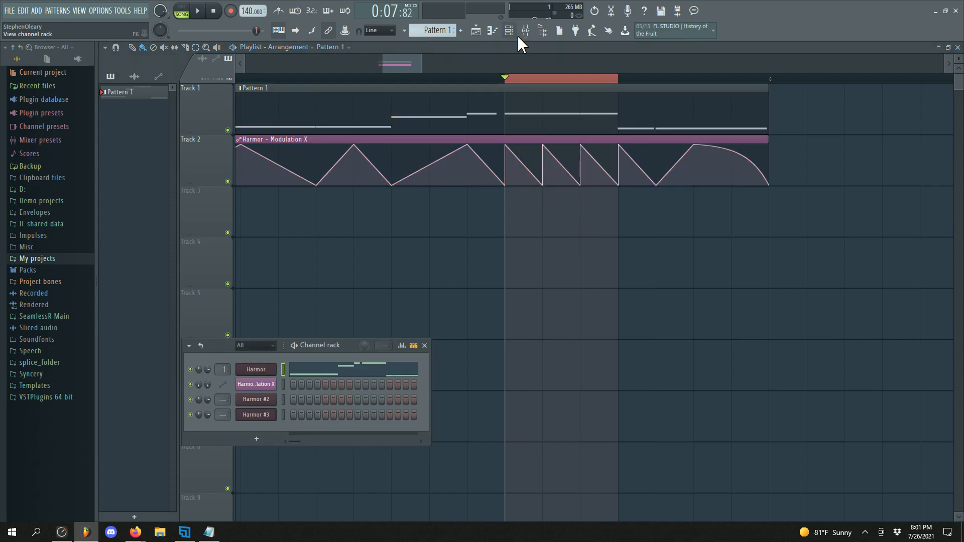
pyautogui.click(271, 374)
pyautogui.click(673, 289)
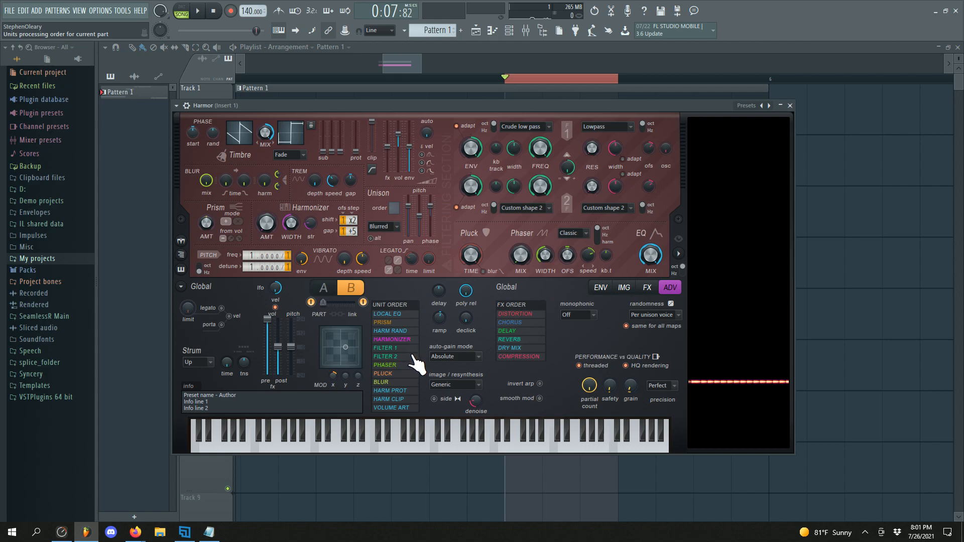
pyautogui.click(324, 287)
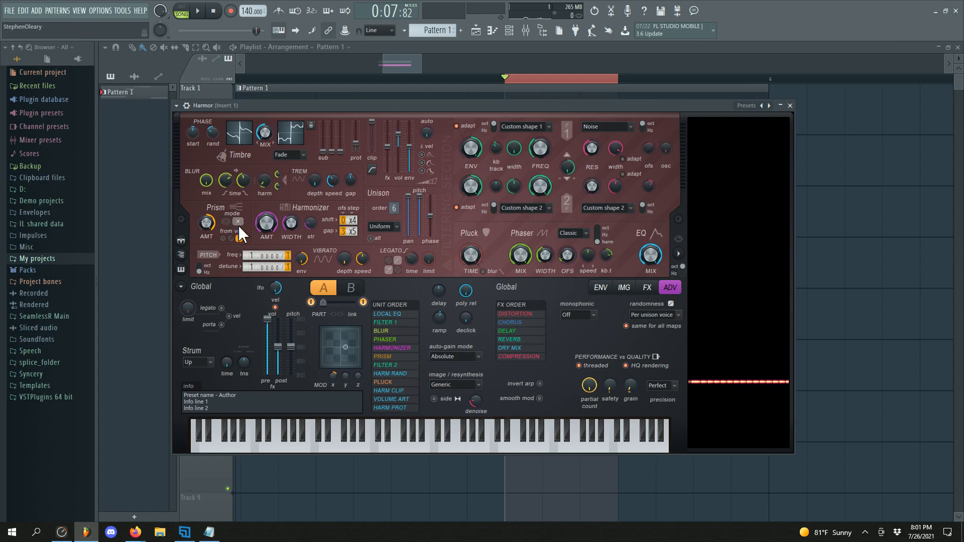
pyautogui.click(790, 105)
# Step: Listen to the automation from the Modulation X peak just before the selected time range
pyautogui.click(467, 78)
pyautogui.press('space')
pyautogui.press('space')
pyautogui.press('space')
pyautogui.press('space')
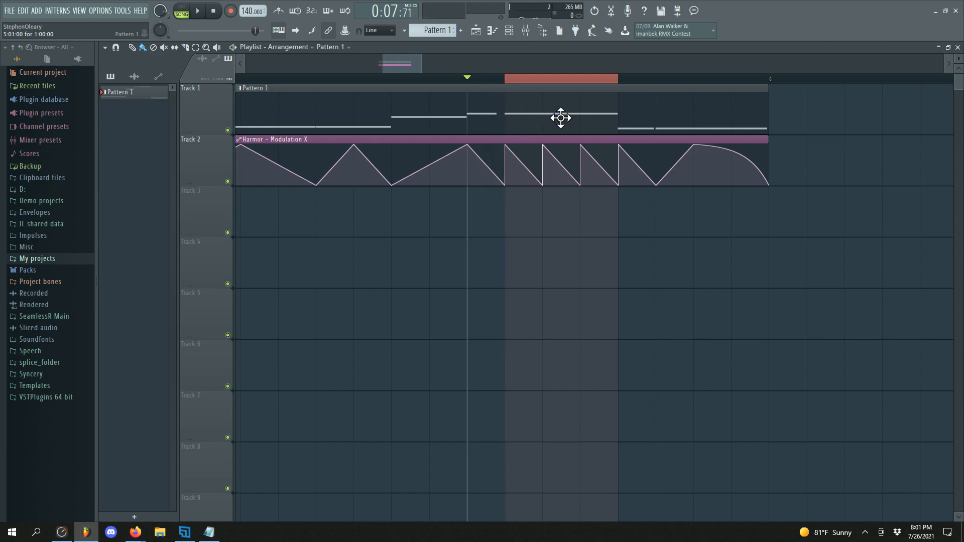
# Step: Place the playhead on the starts of the three falling ramps and listen to the selected range
pyautogui.click(506, 79)
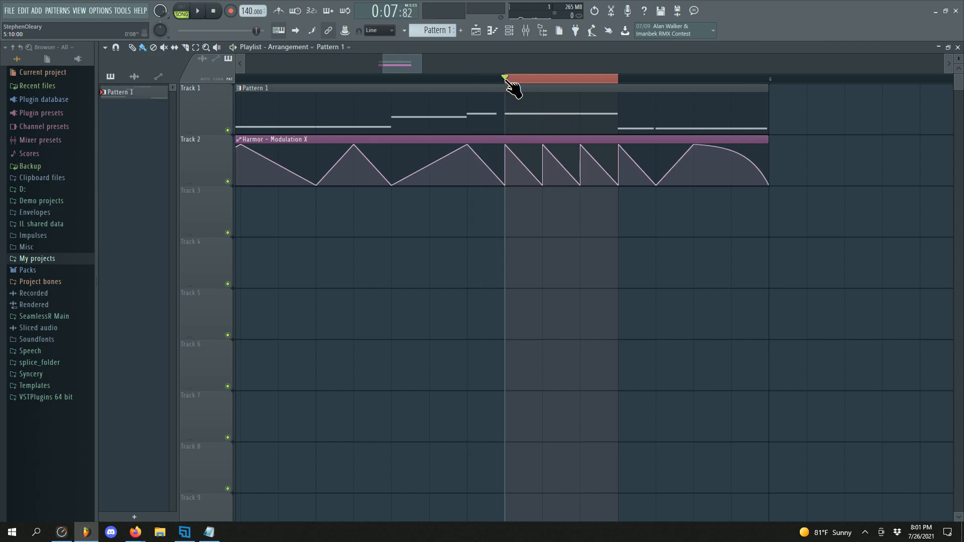
pyautogui.press('space')
pyautogui.press('space')
pyautogui.moveTo(537, 78)
pyautogui.mouseDown()
pyautogui.moveTo(514, 77)
pyautogui.moveTo(534, 77)
pyautogui.mouseUp()
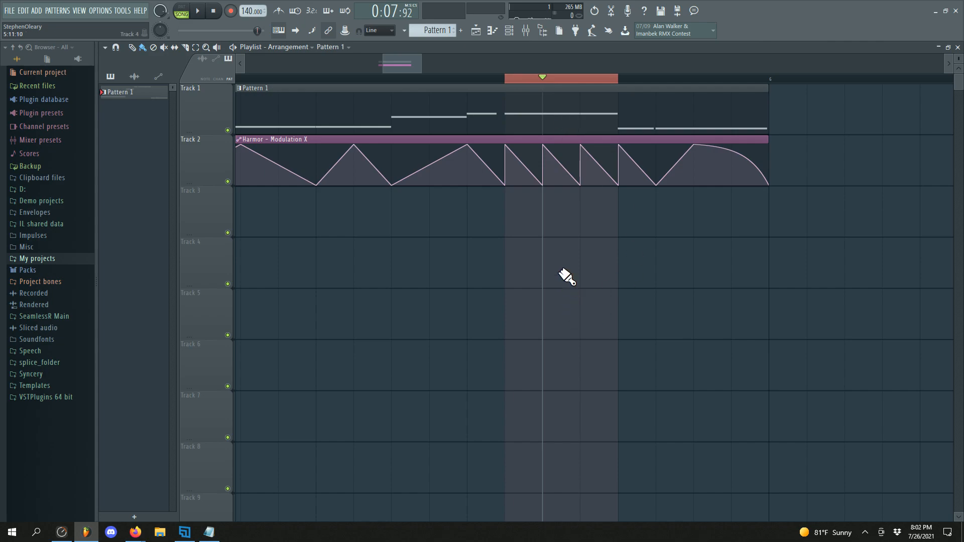
pyautogui.click(579, 78)
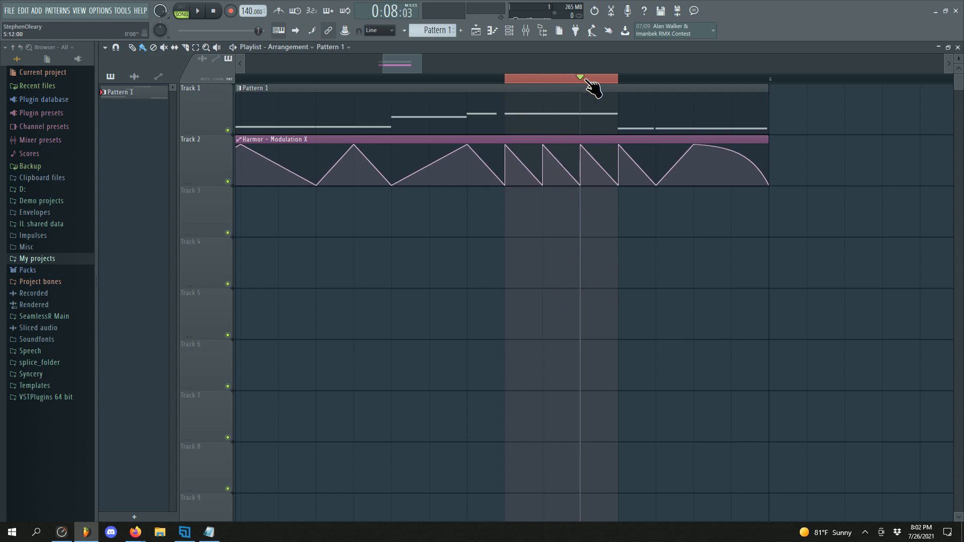
pyautogui.press('space')
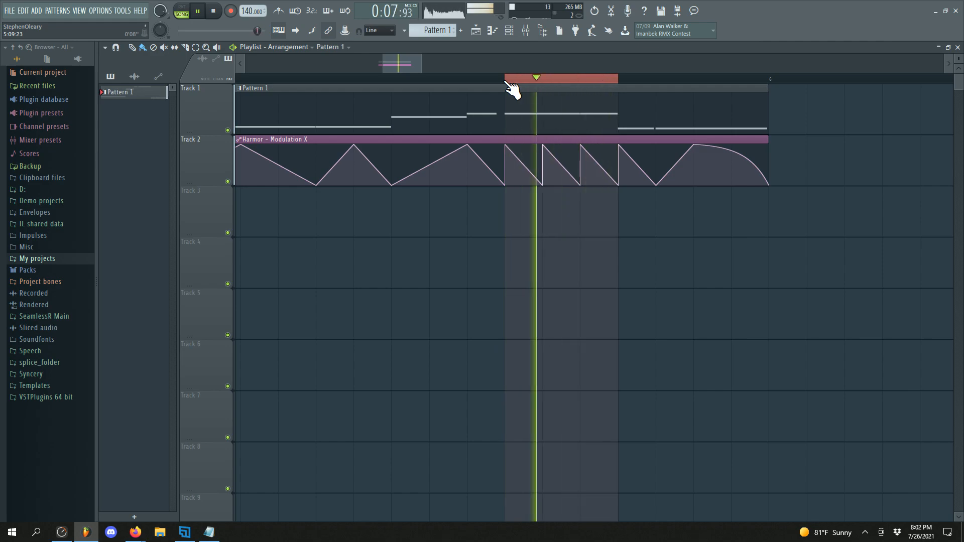
pyautogui.press('space')
# Step: Clear the time selection and play the whole Modulation X automation from the start of bar 5
pyautogui.hotkey('ctrl', 'd')
pyautogui.scroll(-3, 543, 211)
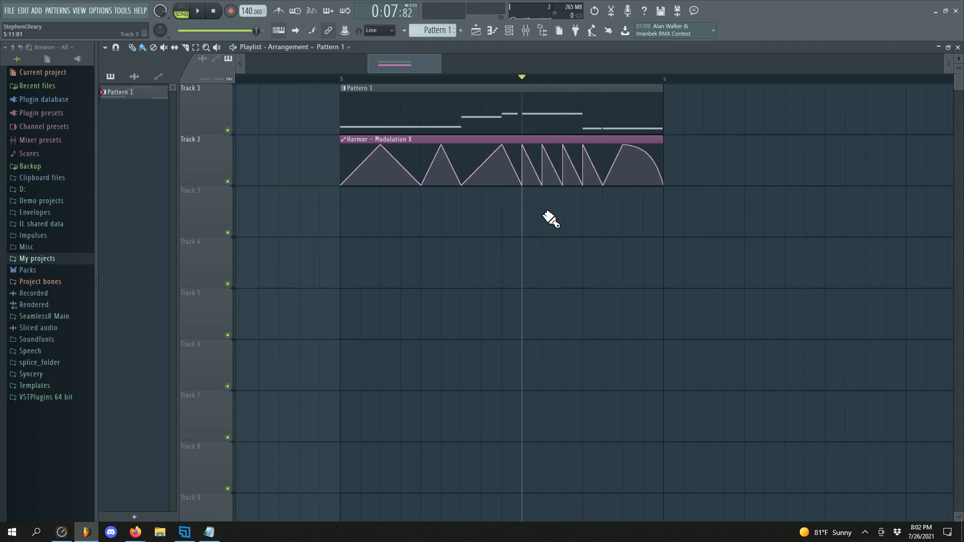
pyautogui.moveTo(546, 177)
pyautogui.moveTo(508, 81); pyautogui.dragTo(343, 78)
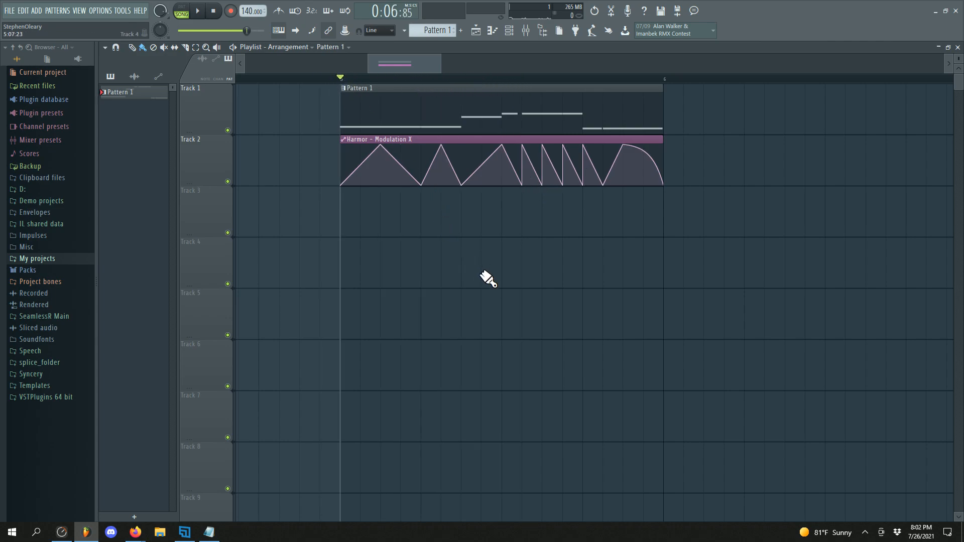
pyautogui.press('space')
pyautogui.press('space')
pyautogui.press('space')
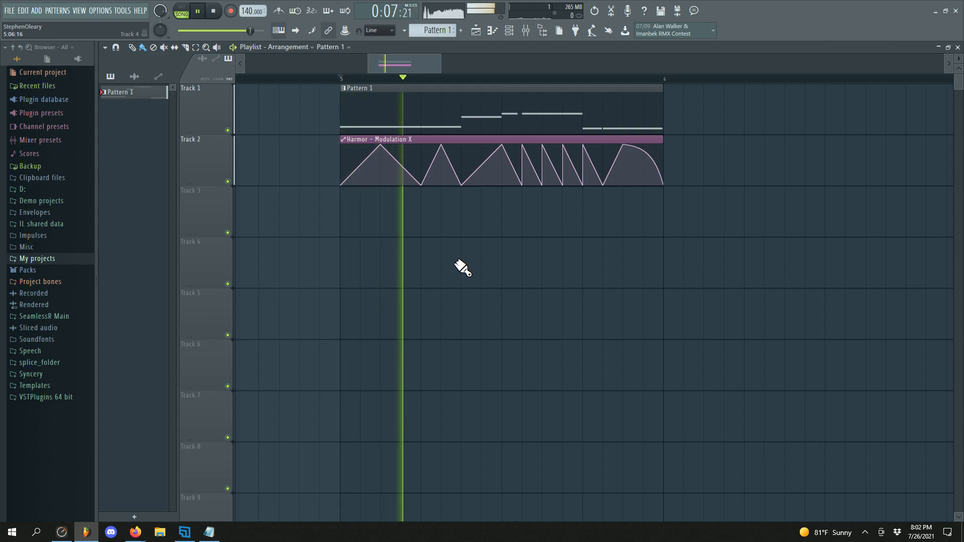
pyautogui.press('space')
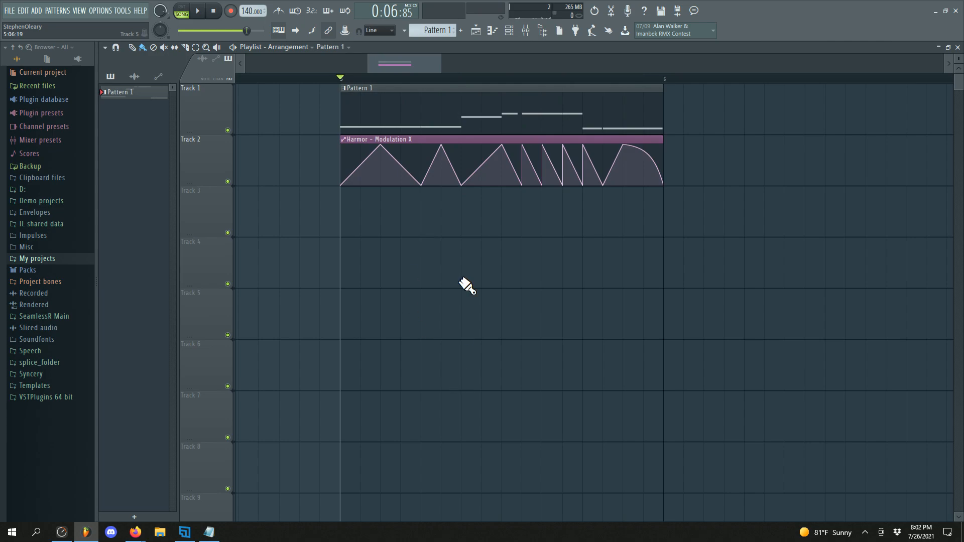
# Step: Reopen the original Harmor and look through its envelope, effects, image and advanced settings
pyautogui.click(510, 31)
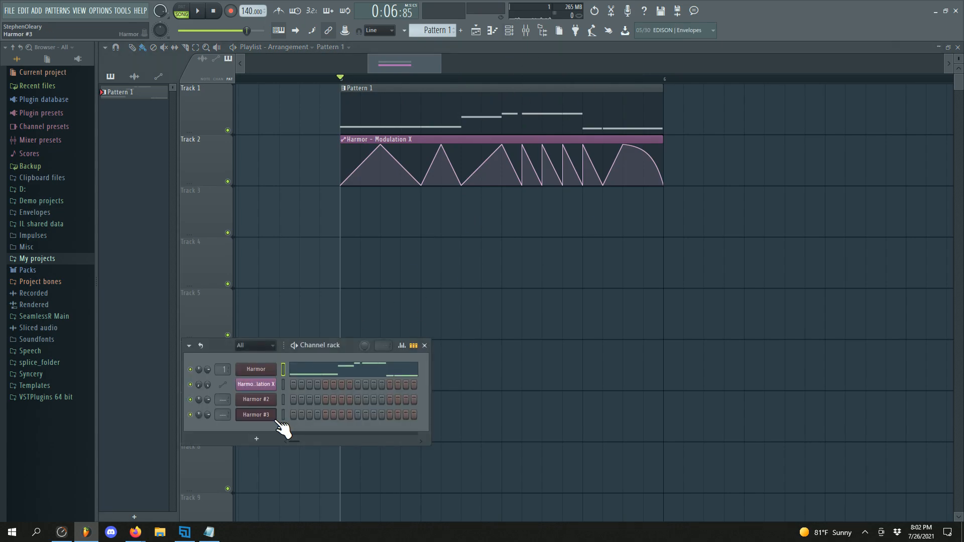
pyautogui.click(258, 372)
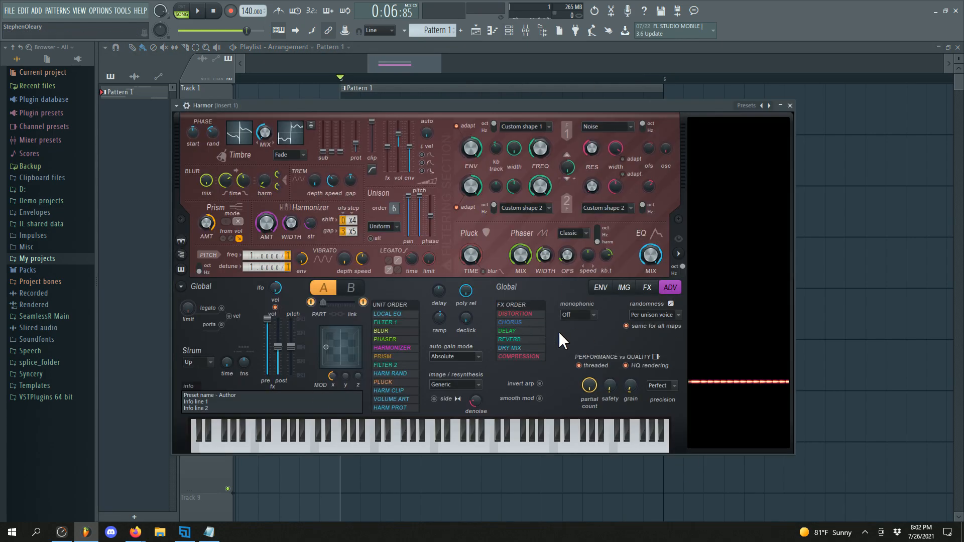
pyautogui.click(602, 288)
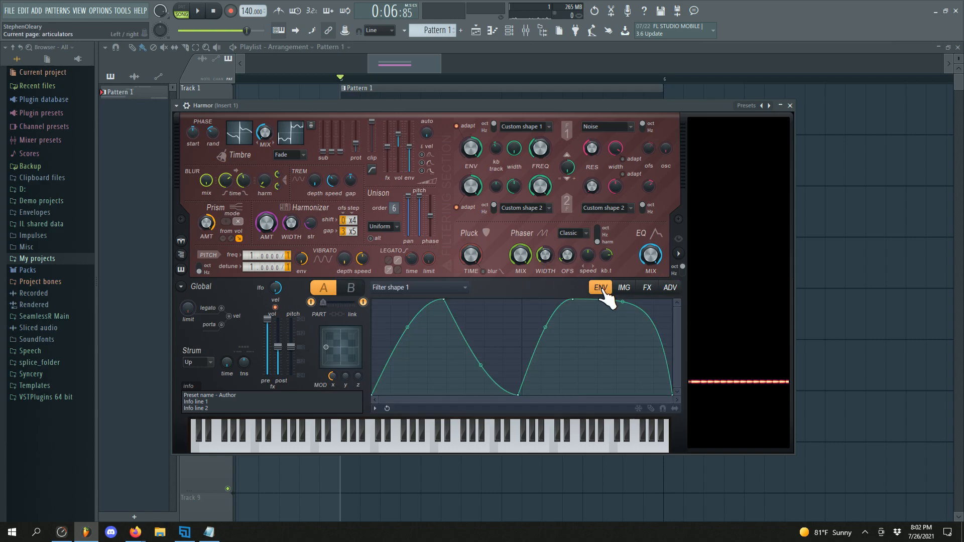
pyautogui.click(647, 288)
pyautogui.click(624, 288)
pyautogui.click(671, 287)
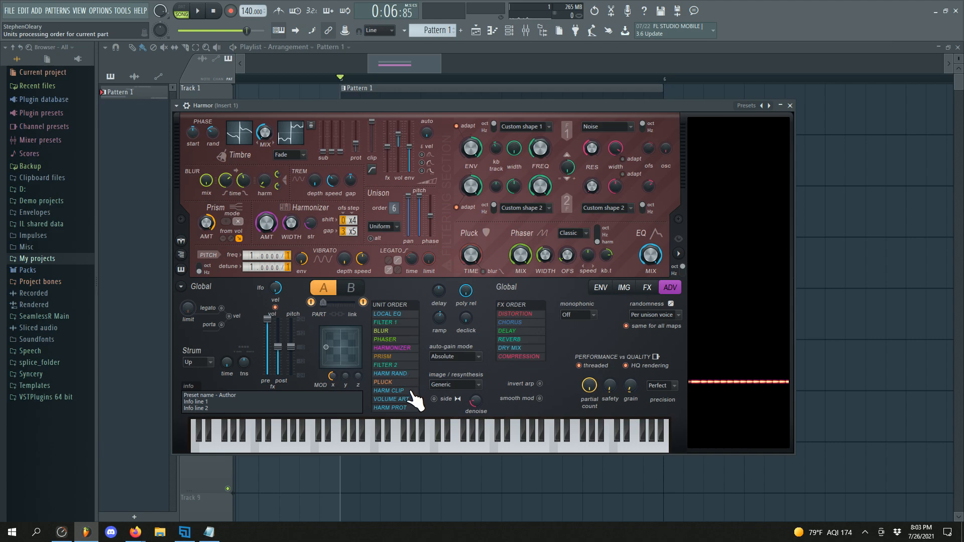
# Step: Move Volume Art below Harm Prot at the end of part A's unit order
pyautogui.moveTo(408, 401)
pyautogui.mouseDown()
pyautogui.moveTo(414, 409)
pyautogui.moveTo(411, 393)
pyautogui.moveTo(413, 409)
pyautogui.mouseUp()
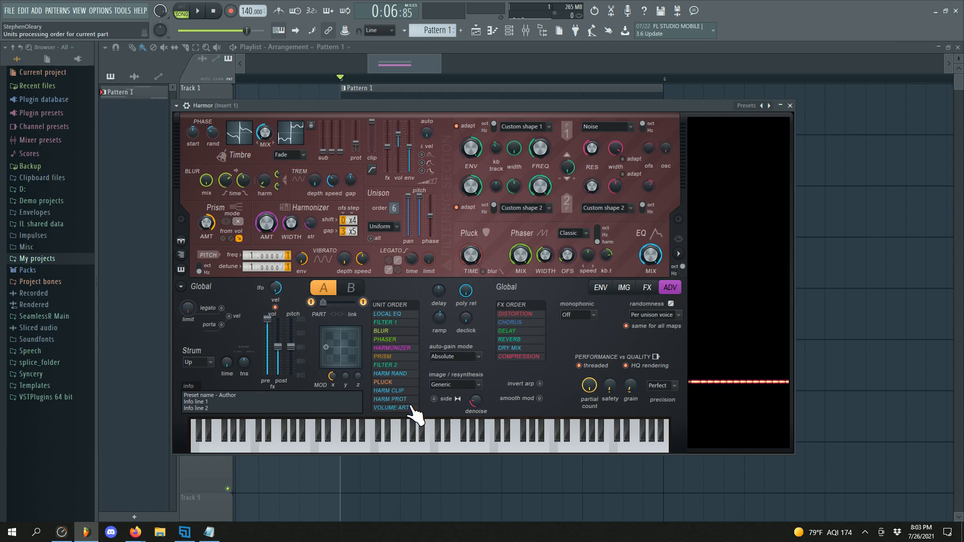
pyautogui.moveTo(412, 407); pyautogui.dragTo(411, 400)
# Step: Compare the Filter shape 1 envelopes of parts A and B, and return to part A's advanced settings
pyautogui.click(603, 287)
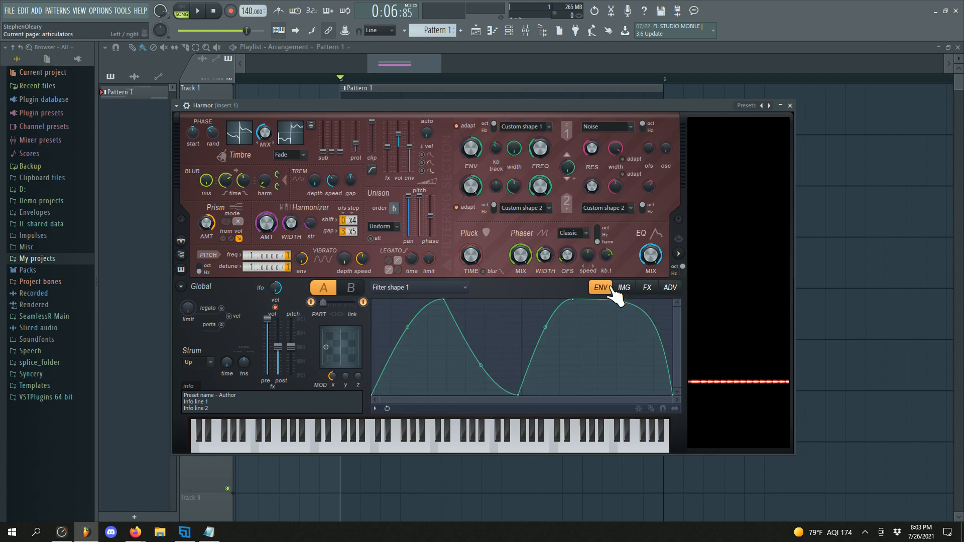
pyautogui.click(348, 286)
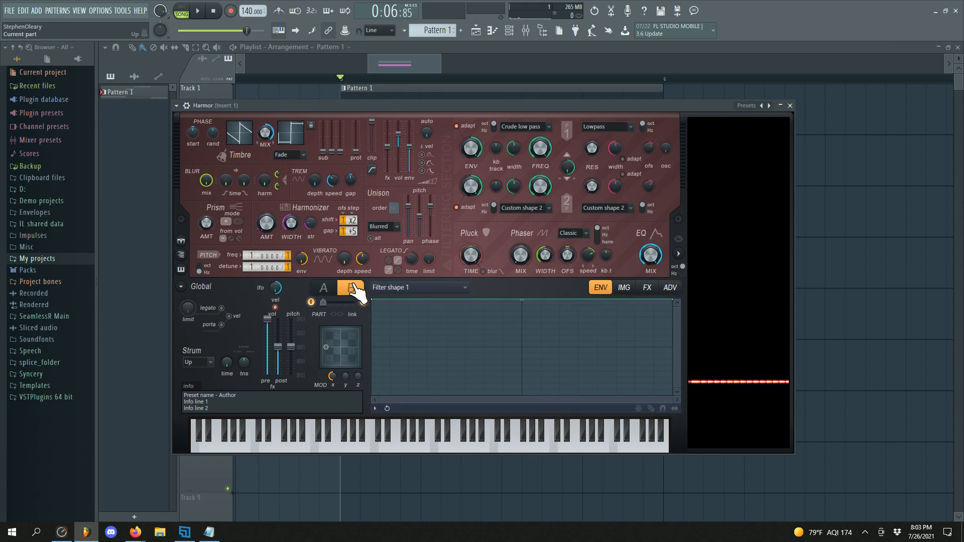
pyautogui.click(327, 286)
pyautogui.click(670, 288)
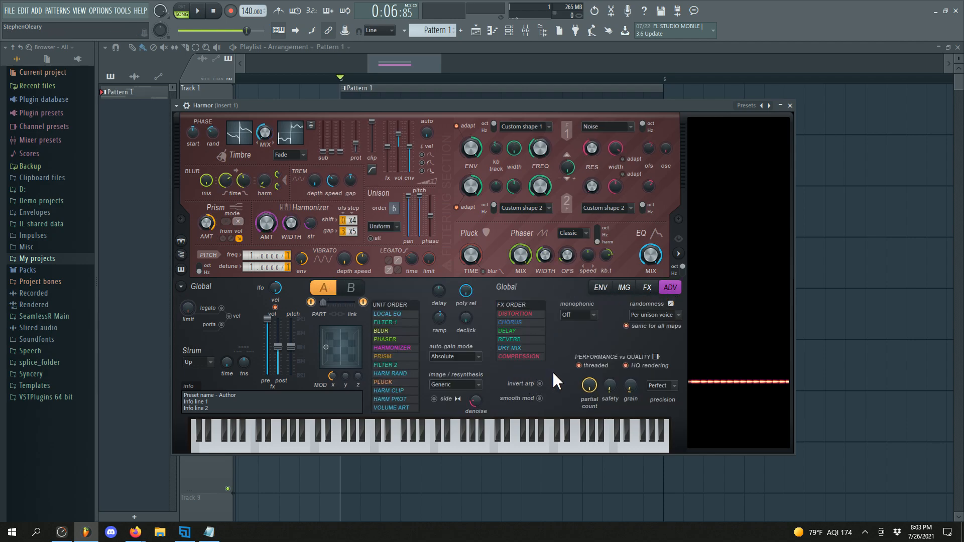
# Step: Move the Harmor window to uncover the Pattern 1 clip in the playlist
pyautogui.moveTo(327, 107); pyautogui.dragTo(347, 125)
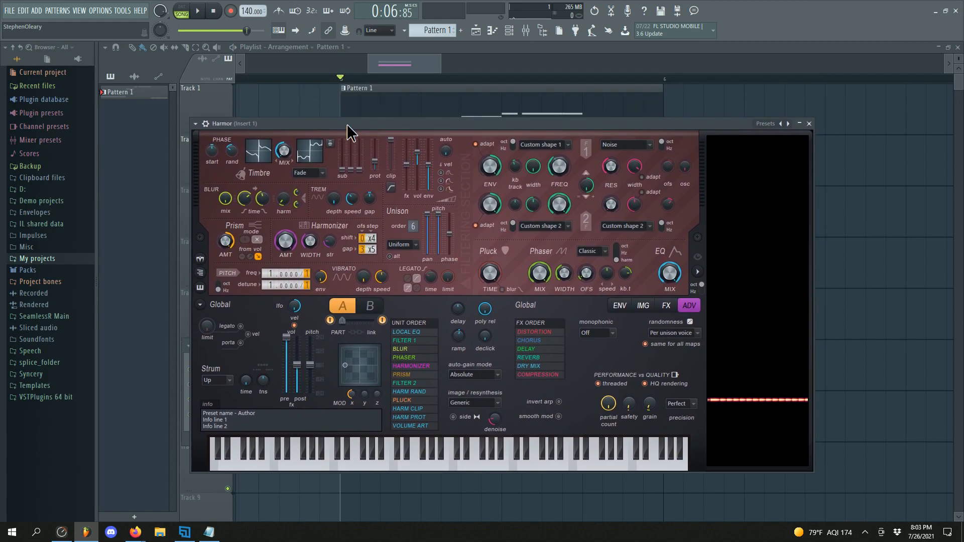
pyautogui.moveTo(347, 124); pyautogui.dragTo(372, 143)
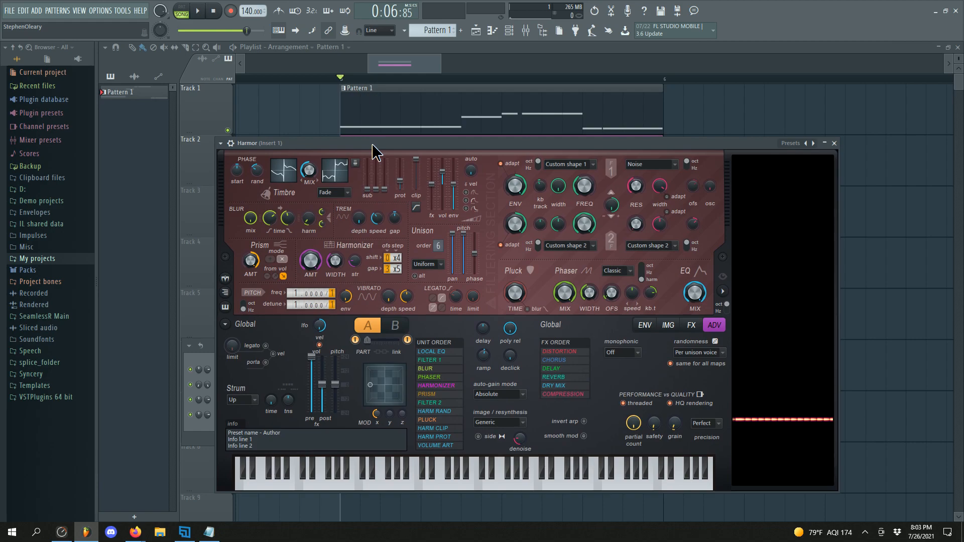